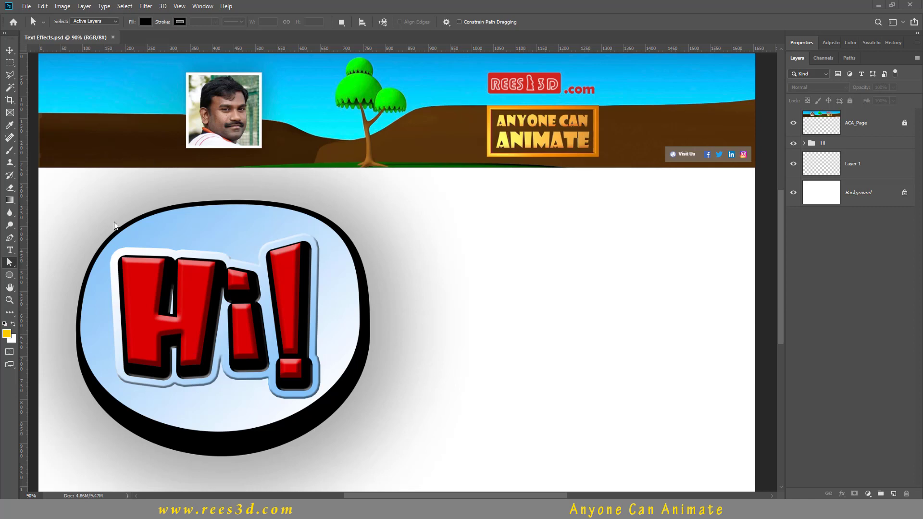
Step: Lock the finished Hi example group with Lock All, then make Layer 1 the active layer
left_click(10, 251)
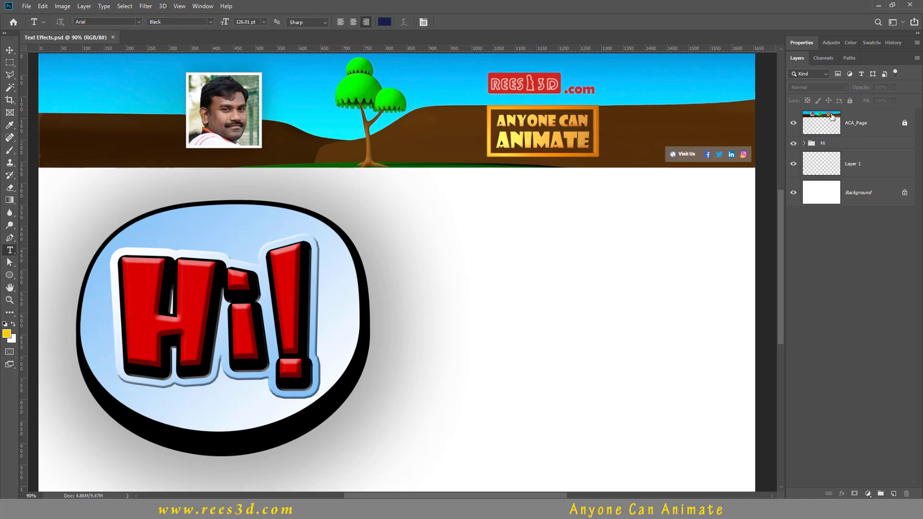
left_click(847, 144)
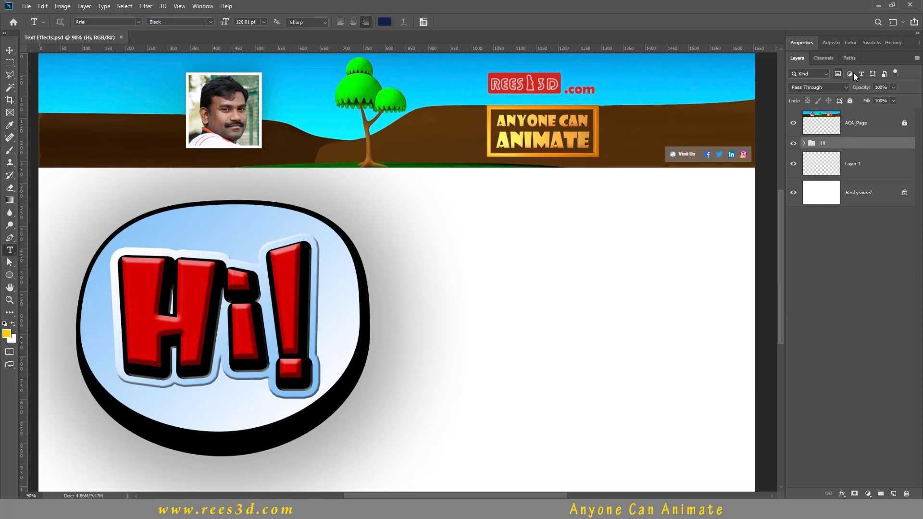
left_click(849, 102)
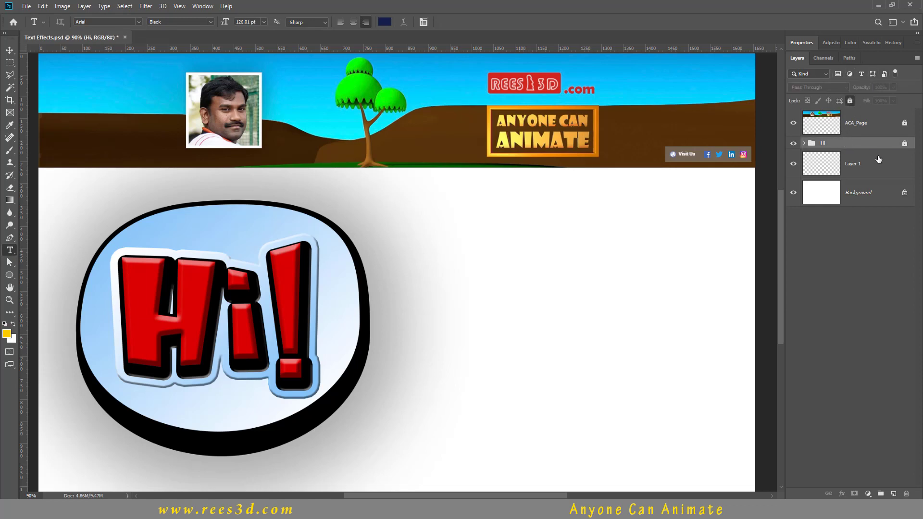
left_click(881, 154)
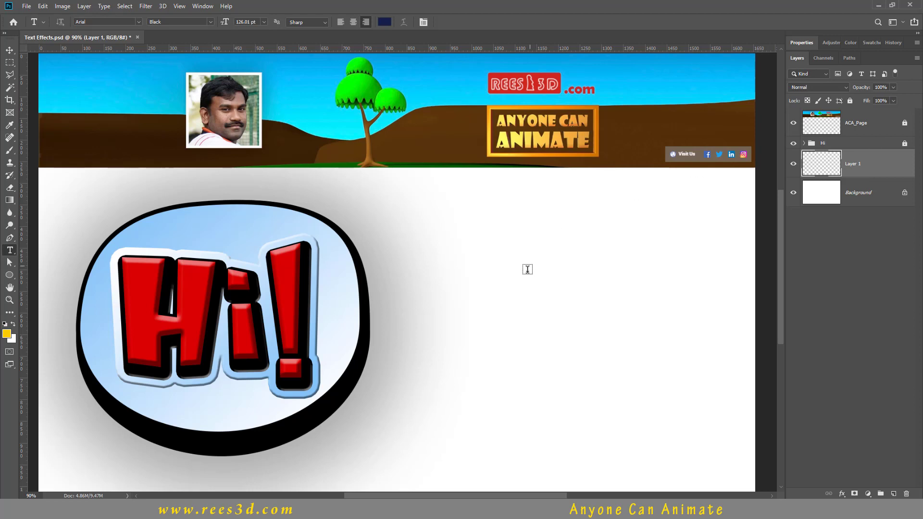
Step: Create a new text layer reading 'Hi!' beside the example bubble and select all its text
left_click(518, 319)
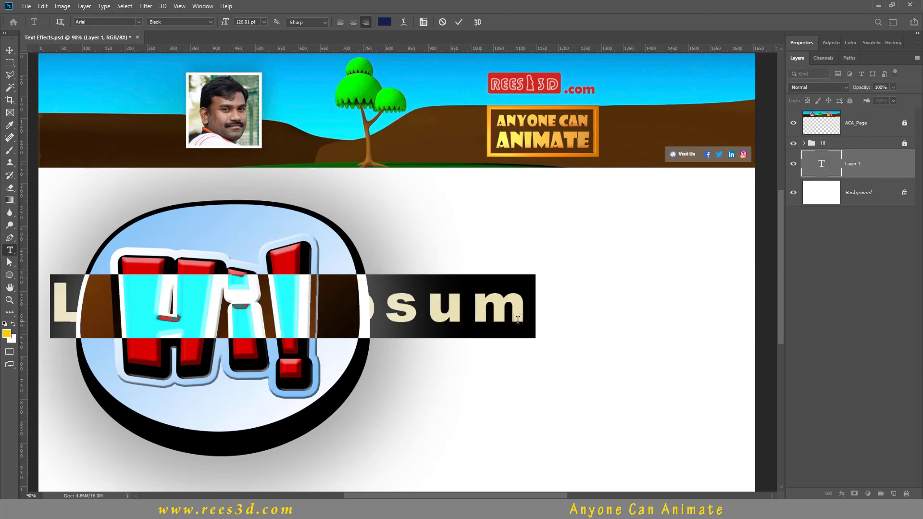
type("Hi")
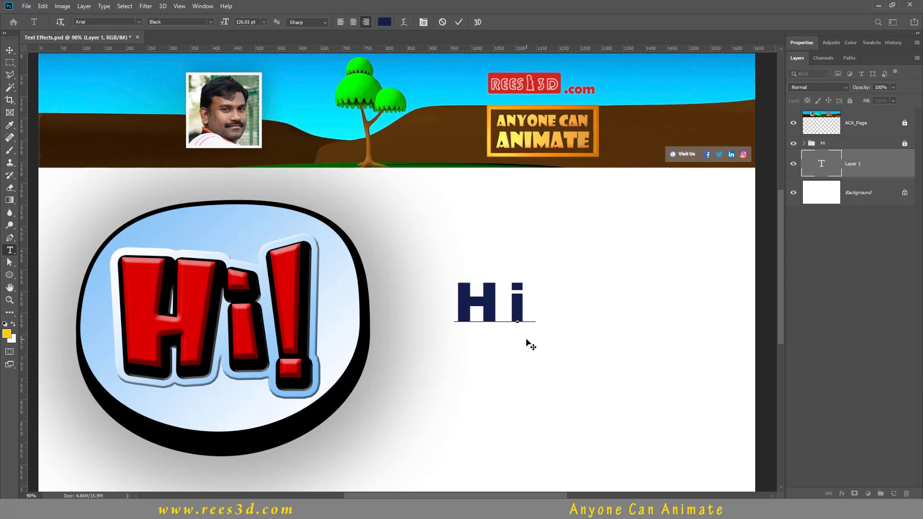
type("!")
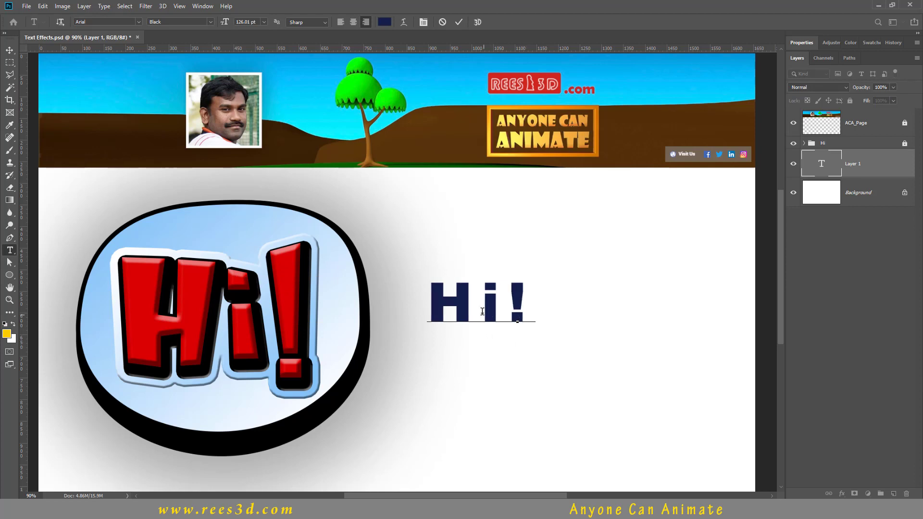
left_click_drag(433, 299, 518, 307)
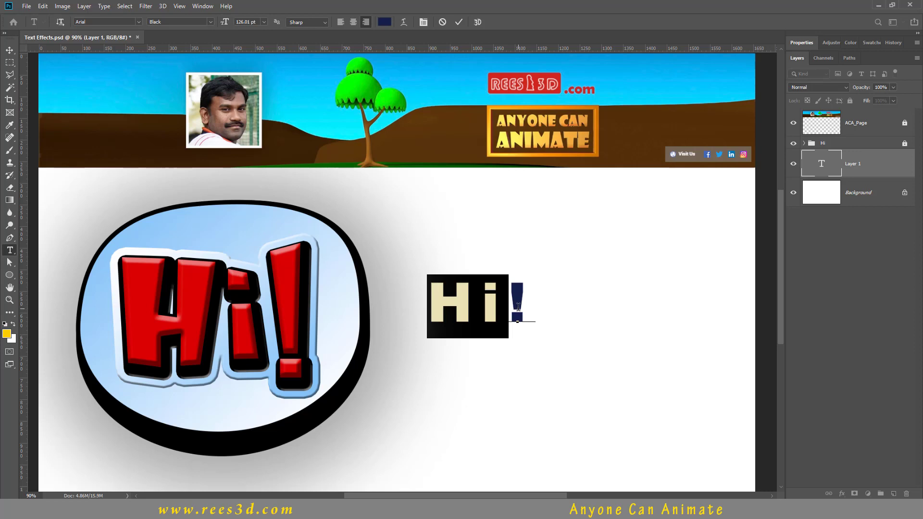
double_click(518, 306)
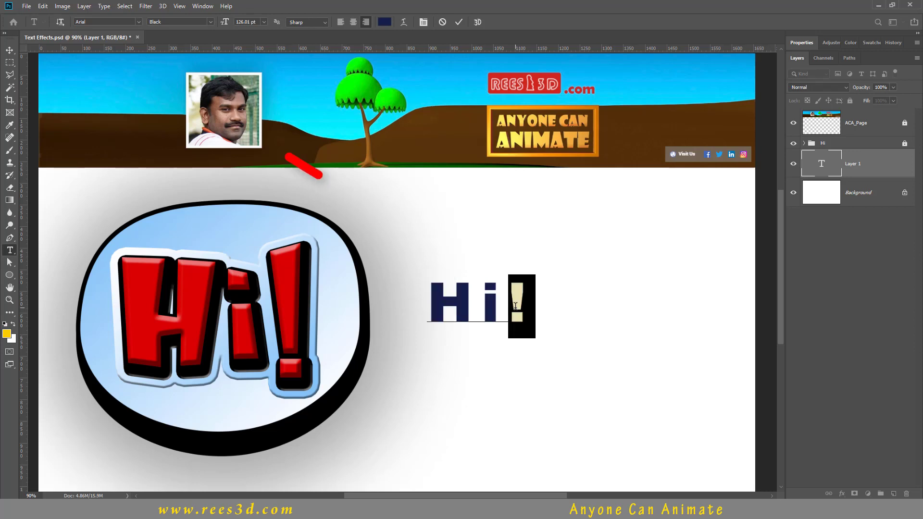
left_click(495, 308)
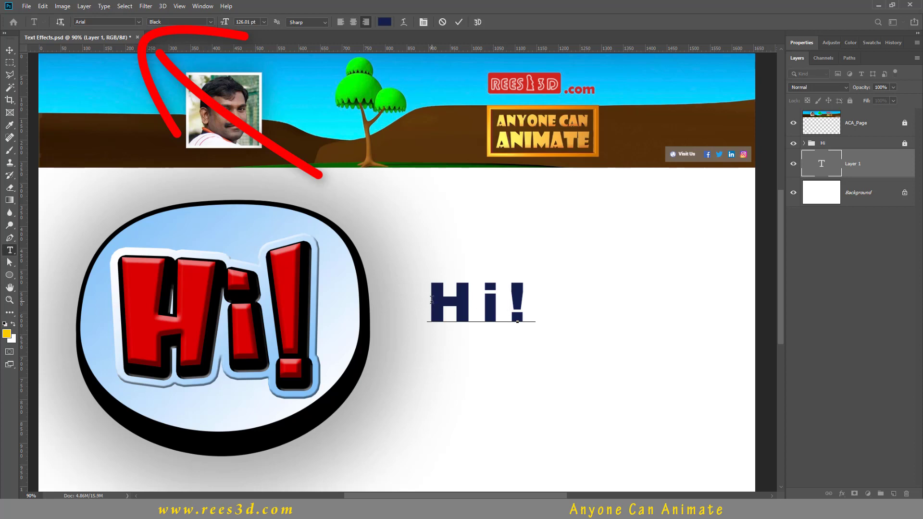
left_click_drag(432, 302, 547, 310)
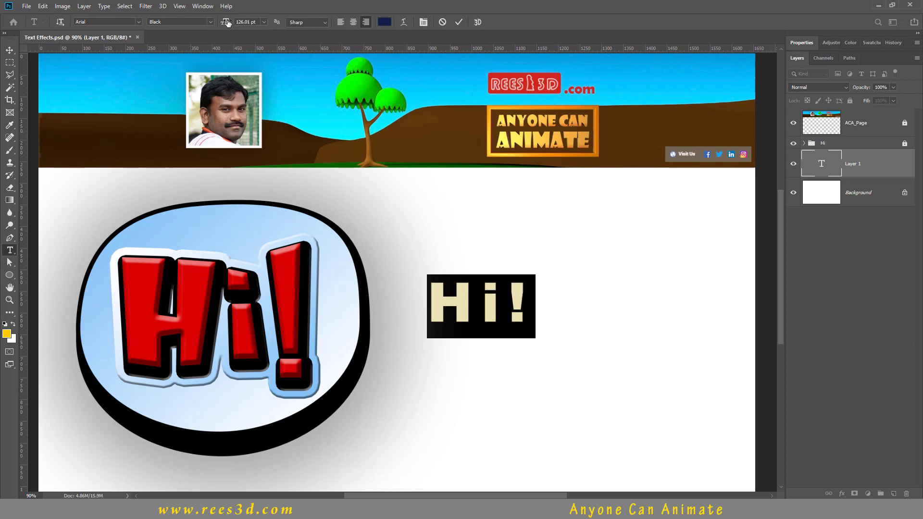
Step: Set the Hi! text size to 195.01 pt and move it right and down
left_click_drag(224, 22, 257, 25)
left_click(457, 24)
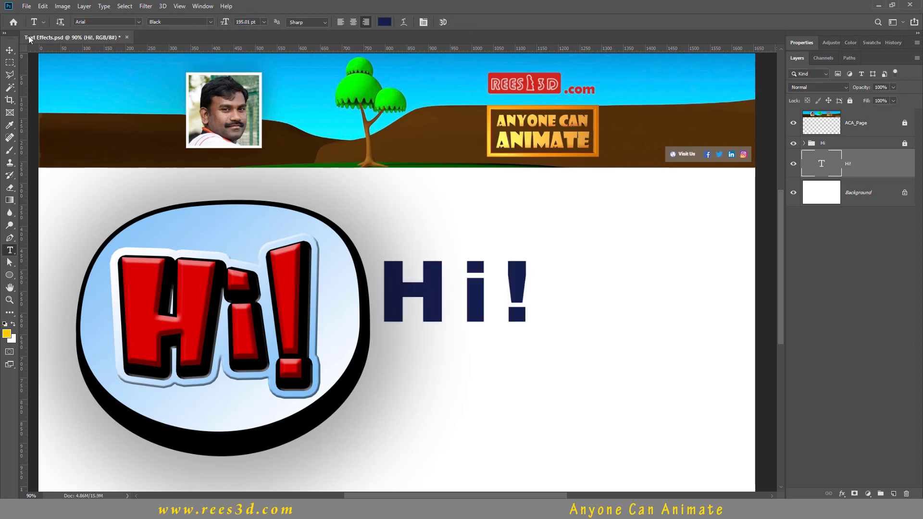
key("v")
left_click_drag(478, 303, 606, 328)
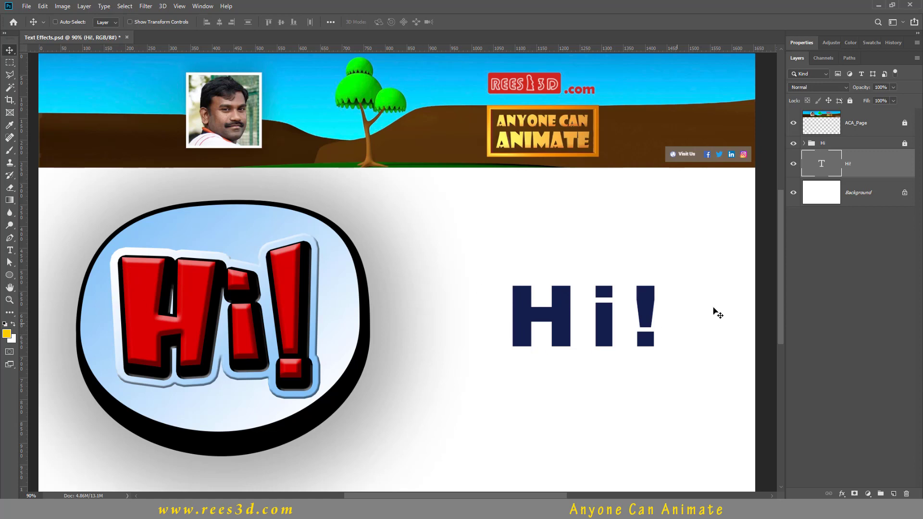
Step: Convert the Hi! text layer to a shape and show its anchor points with Direct Selection
right_click(863, 165)
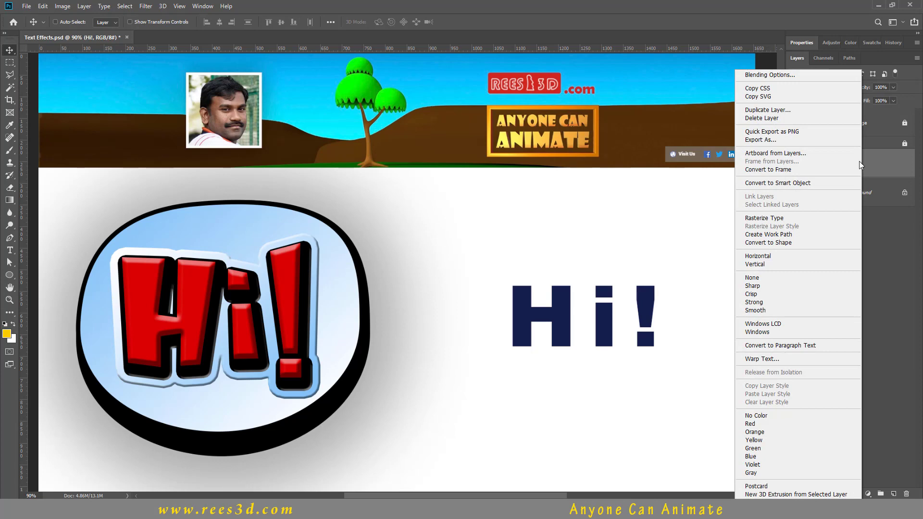
left_click(771, 243)
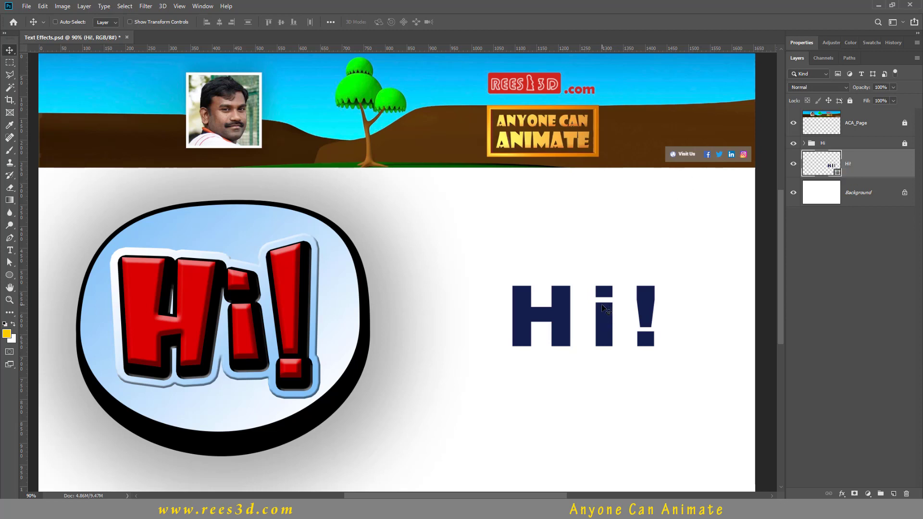
left_click(14, 266)
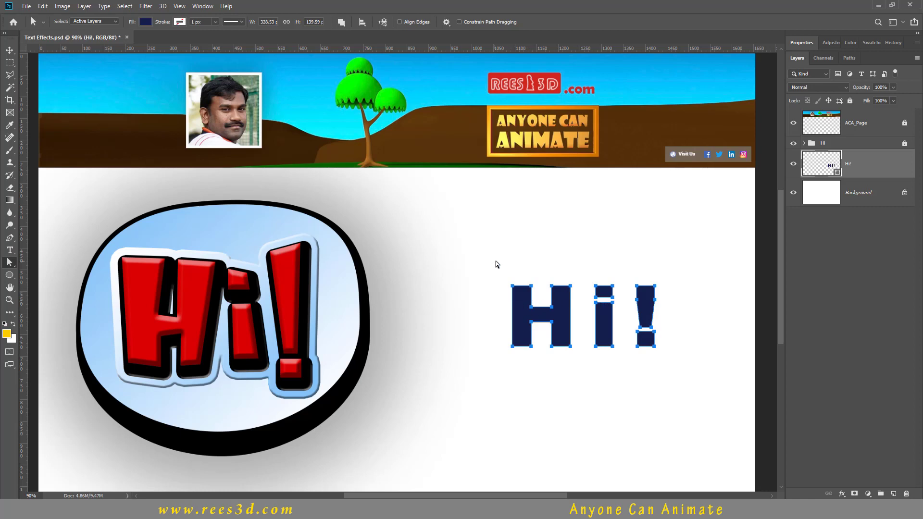
Step: Drag the H's top-left and bottom-left anchors so its left stem leans outward and stands taller
left_click(527, 281)
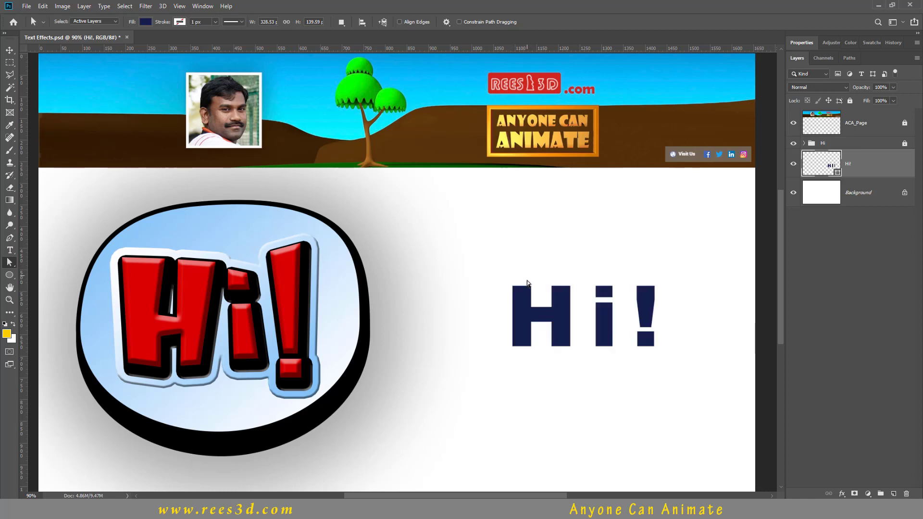
left_click(513, 288)
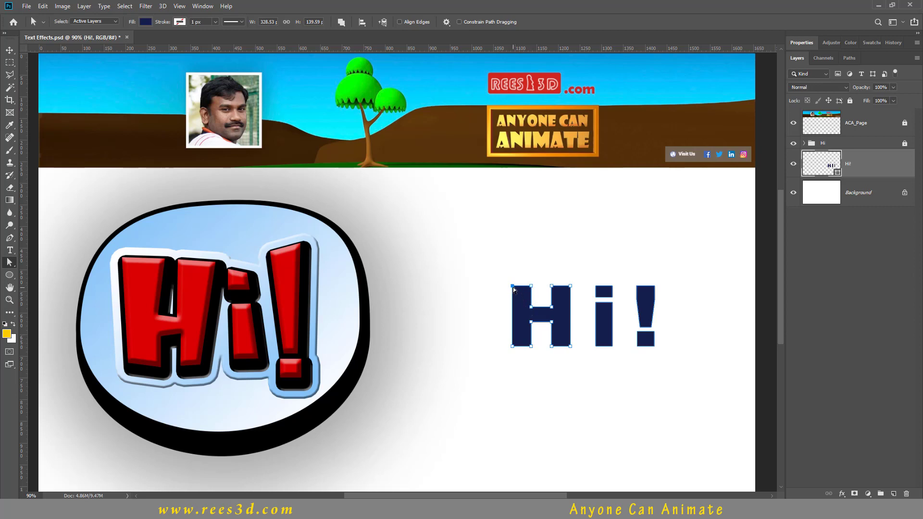
left_click_drag(512, 287, 528, 251)
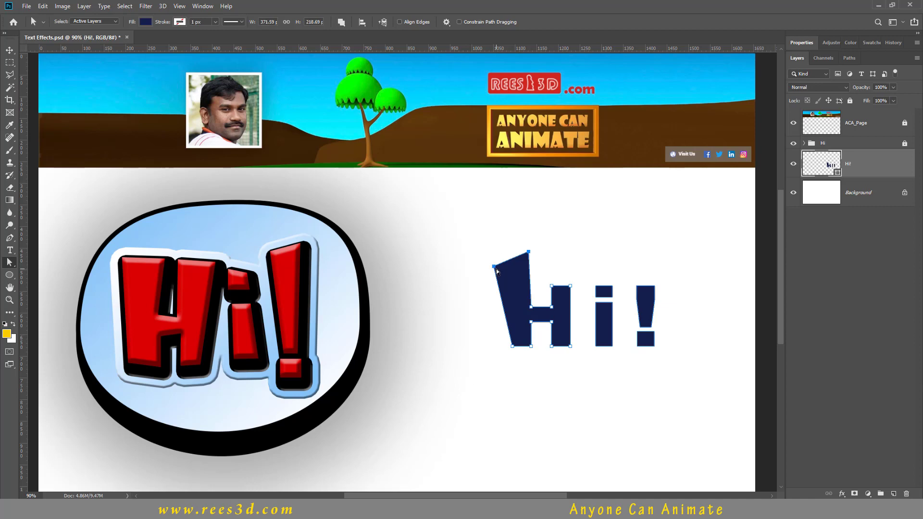
left_click_drag(494, 266, 494, 256)
mouse_move(513, 346)
left_mouse_down()
mouse_move(512, 335)
mouse_move(502, 349)
mouse_move(513, 354)
left_mouse_up()
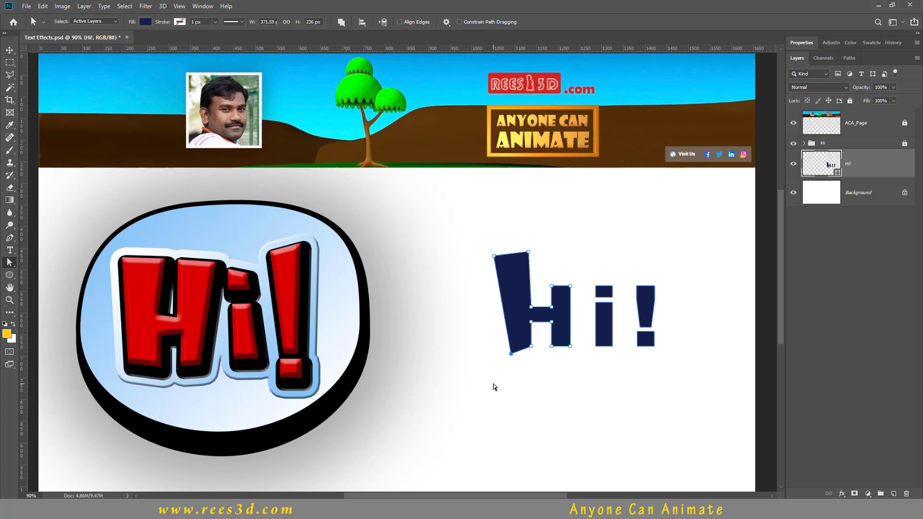
left_click(10, 238)
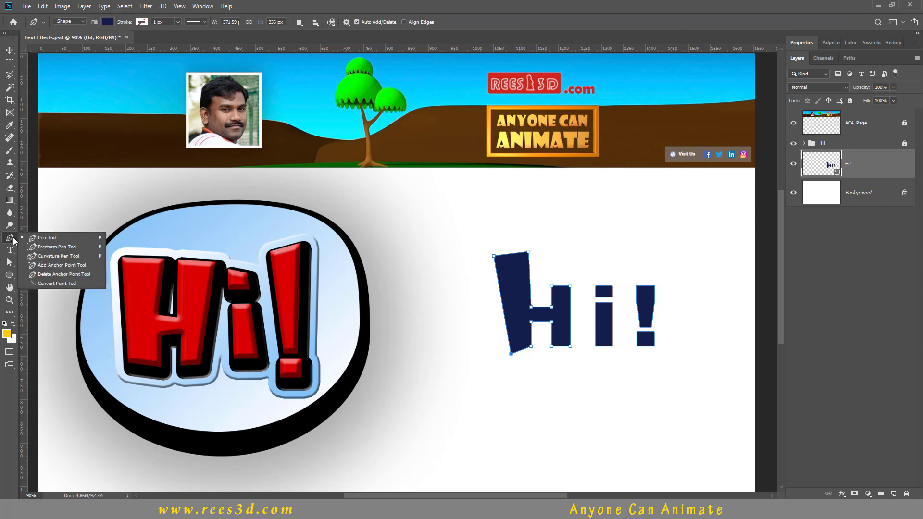
left_click(44, 283)
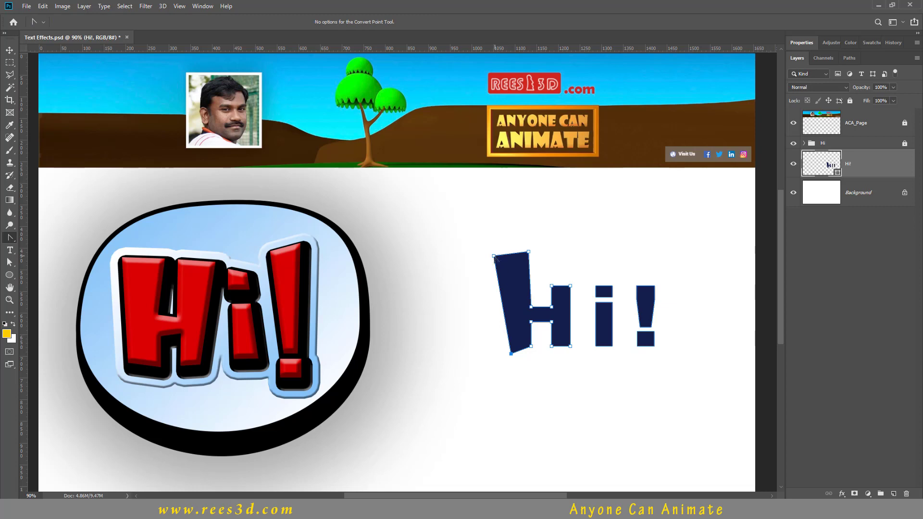
left_click_drag(495, 256, 472, 281)
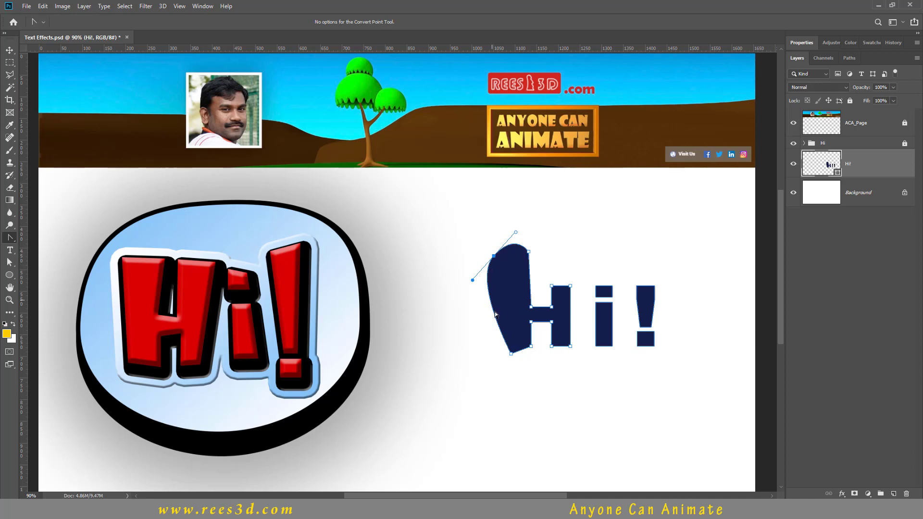
left_click_drag(511, 354, 578, 339)
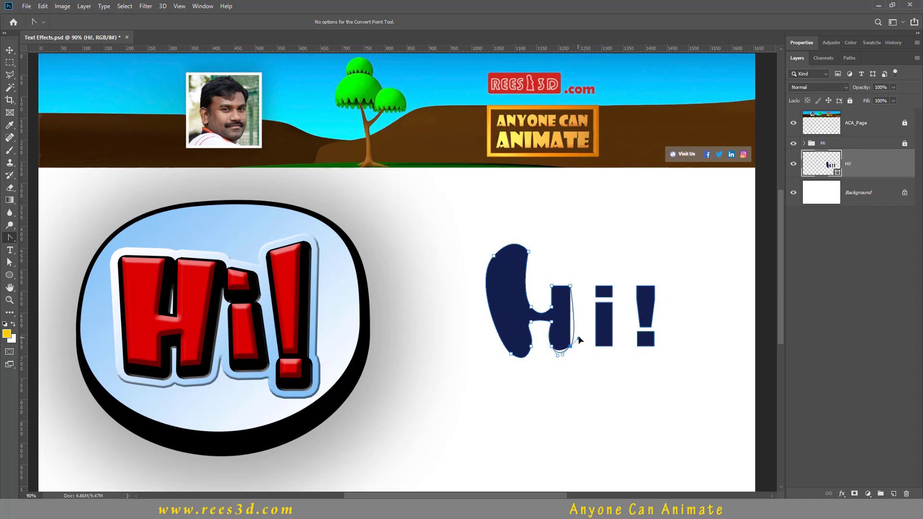
left_click_drag(571, 286, 548, 290)
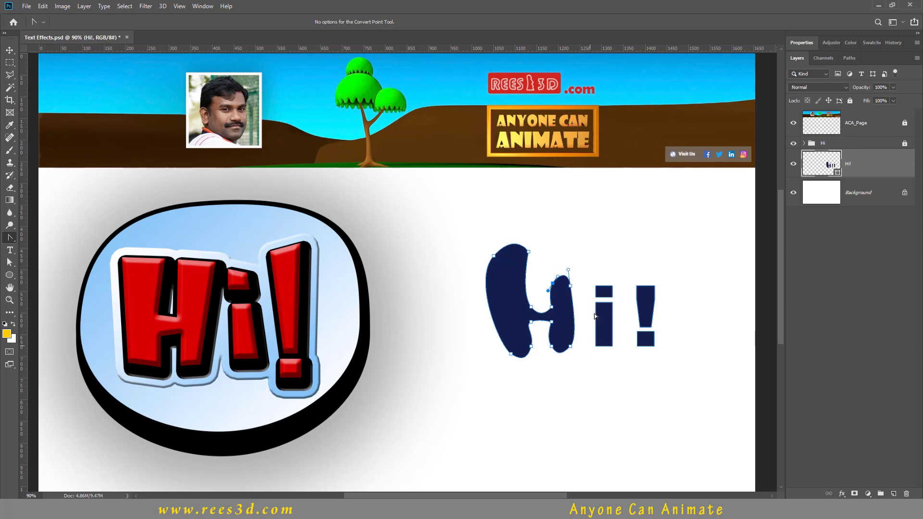
left_click(10, 50)
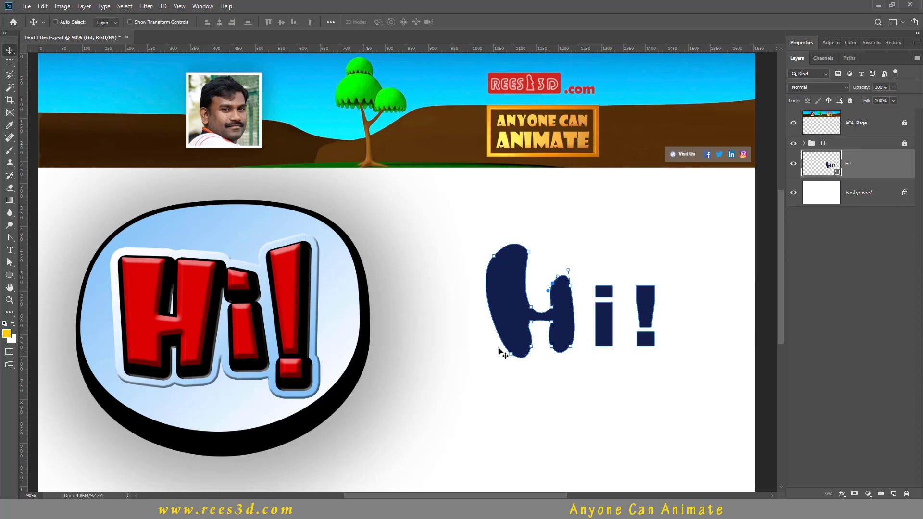
left_click(885, 211)
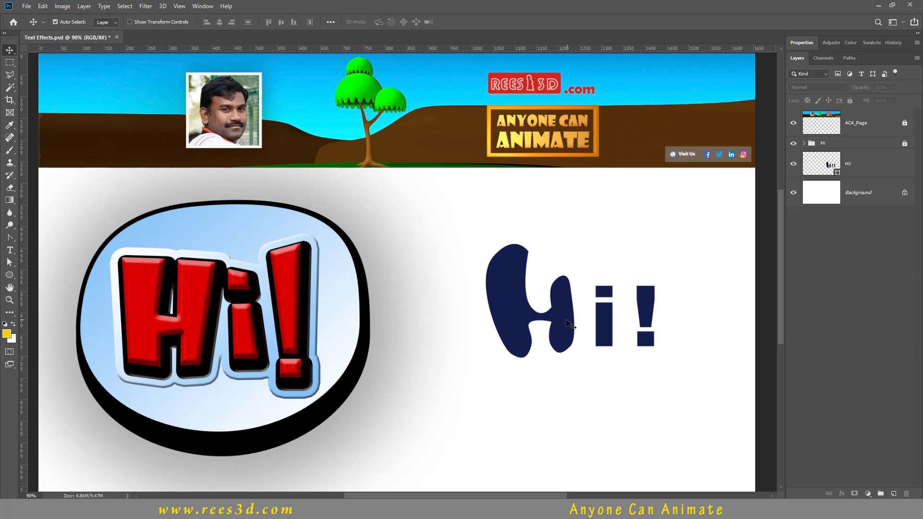
key("ctrl")
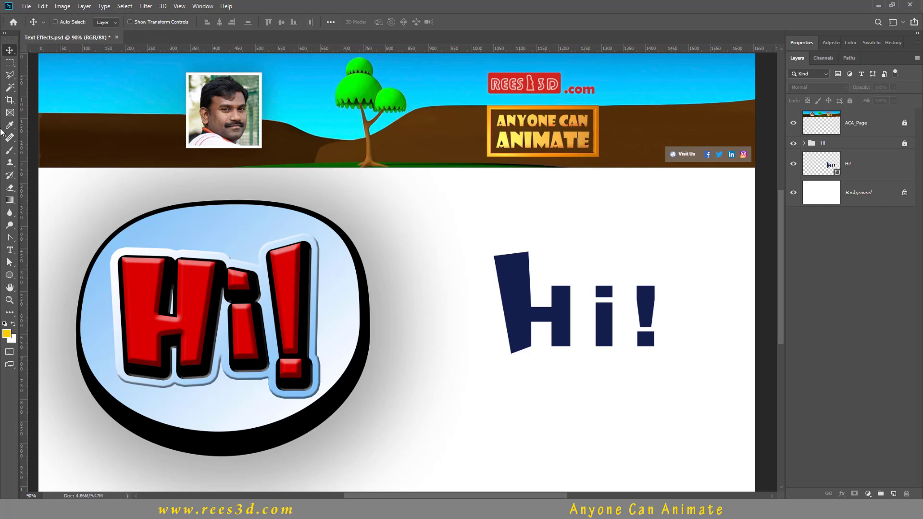
Step: Drag the H's right stem, crossbar and bottom-left anchors into slanted peaks, then expand the example's Hi group
left_click(10, 262)
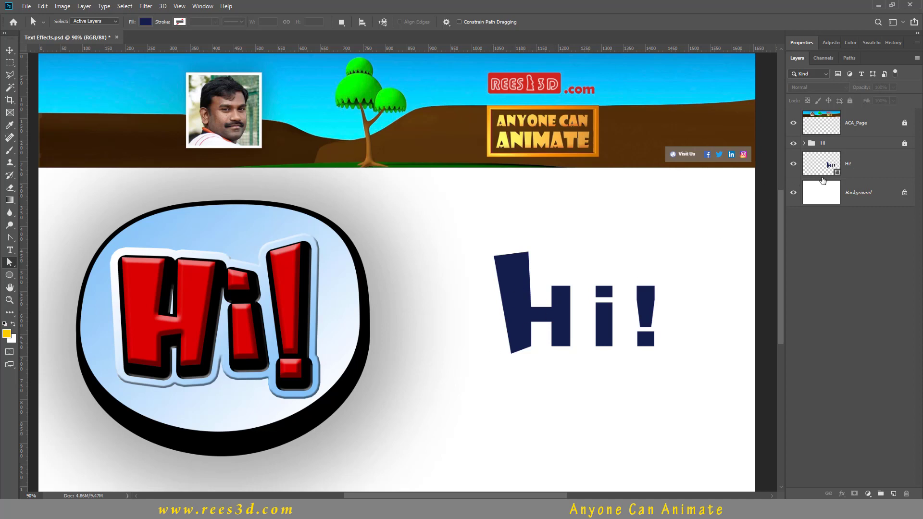
left_click(857, 165)
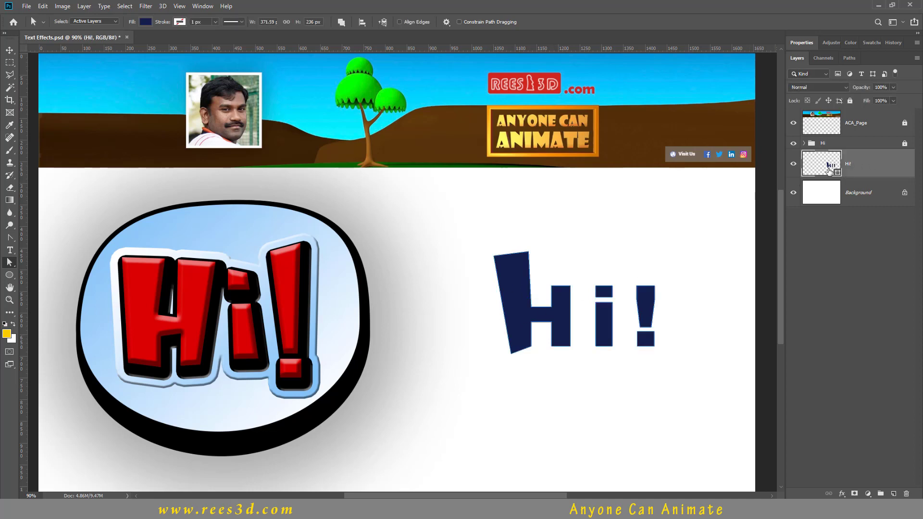
left_click(509, 284)
left_click_drag(552, 287, 547, 251)
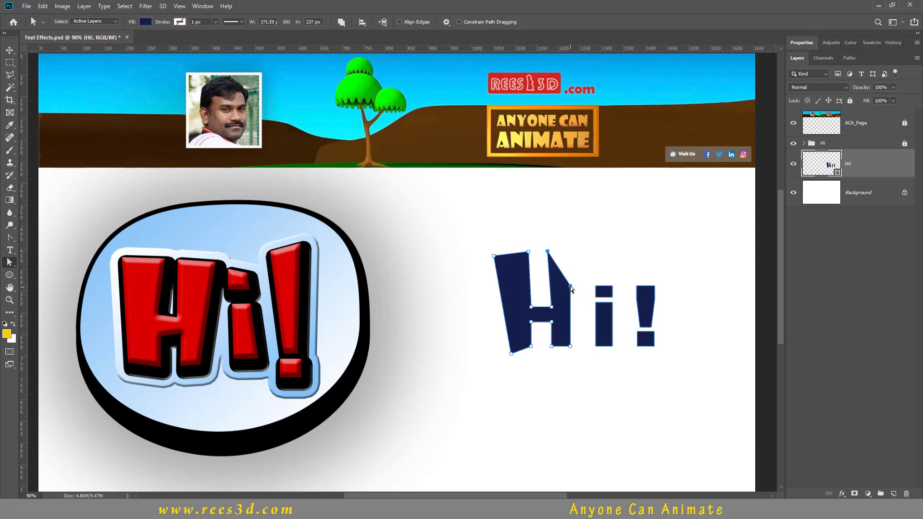
left_click_drag(571, 287, 582, 251)
left_click_drag(533, 306, 550, 319)
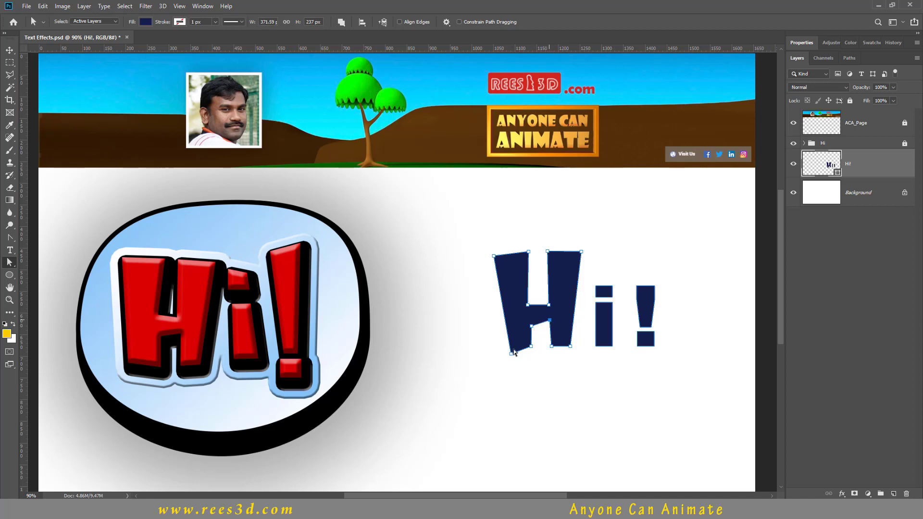
left_click_drag(511, 354, 534, 348)
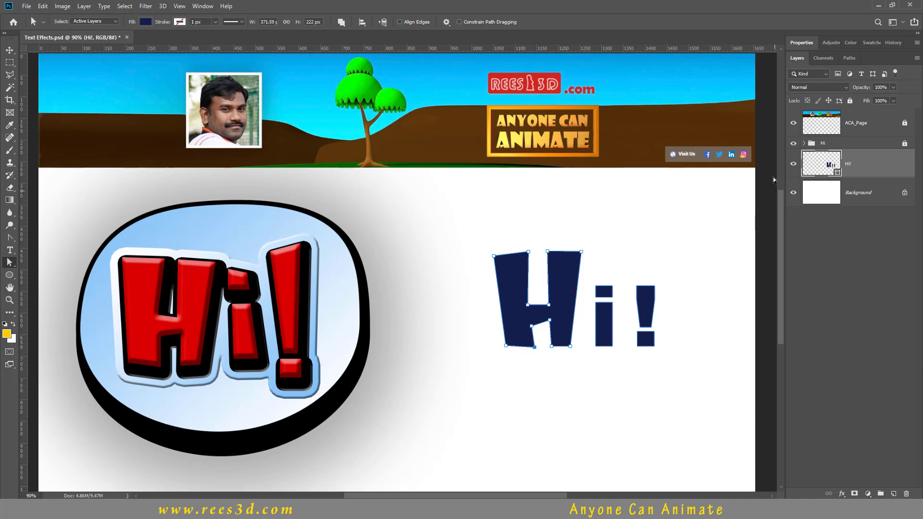
left_click(803, 143)
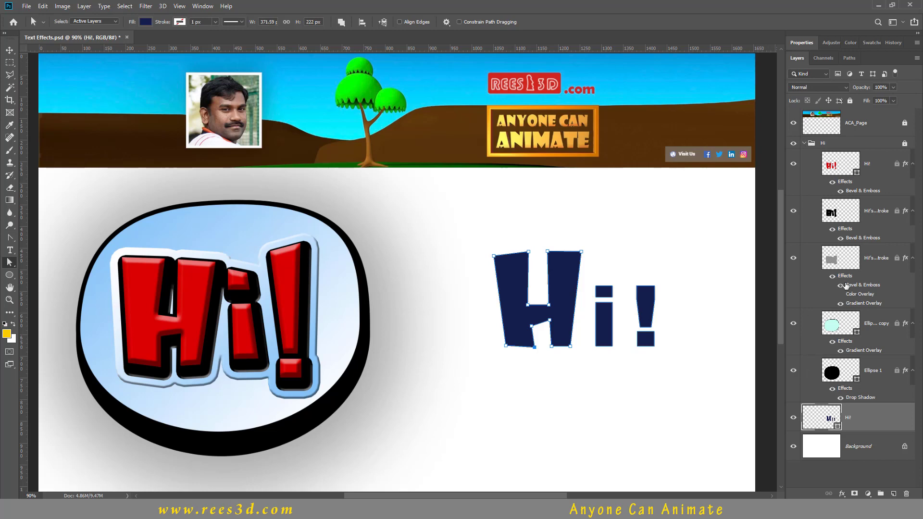
Step: Hide and re-show the example's red Hi! and Hi!'s Stroke layers, then collapse the Hi group
left_click(793, 169)
left_click(794, 210)
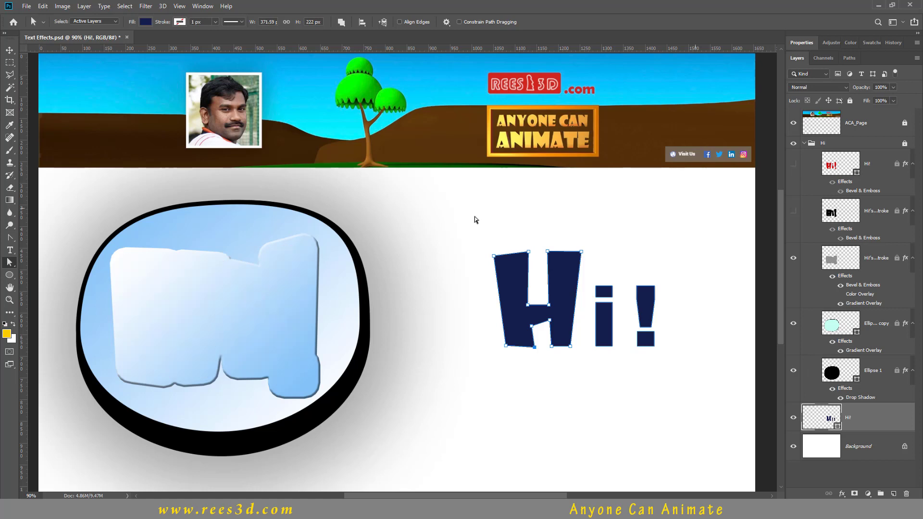
left_click(794, 164)
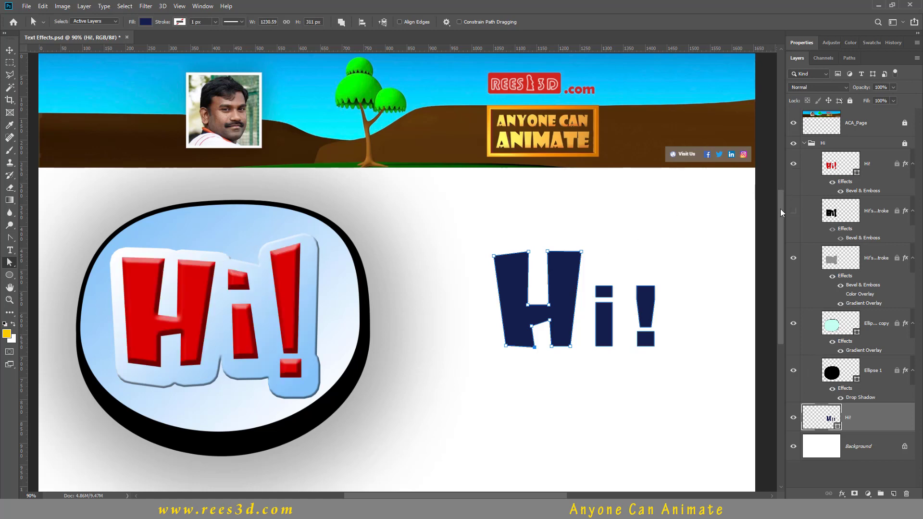
left_click(794, 210)
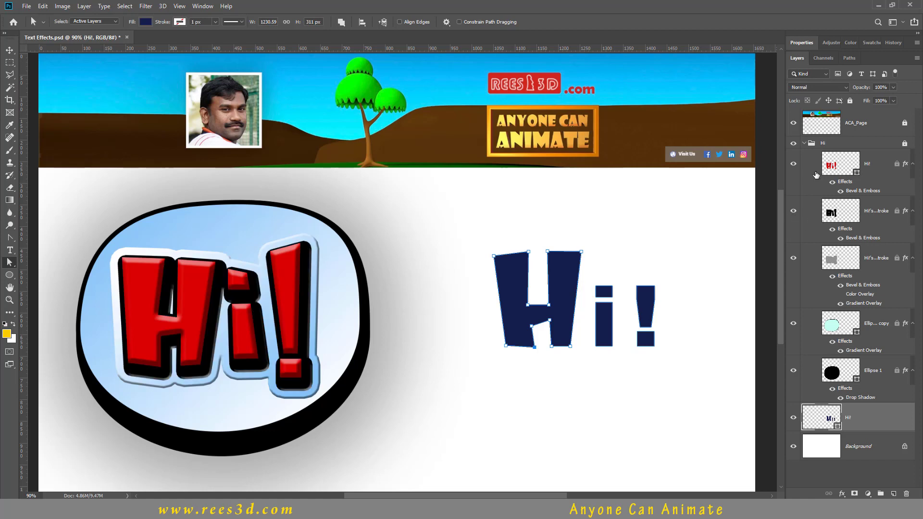
left_click(804, 143)
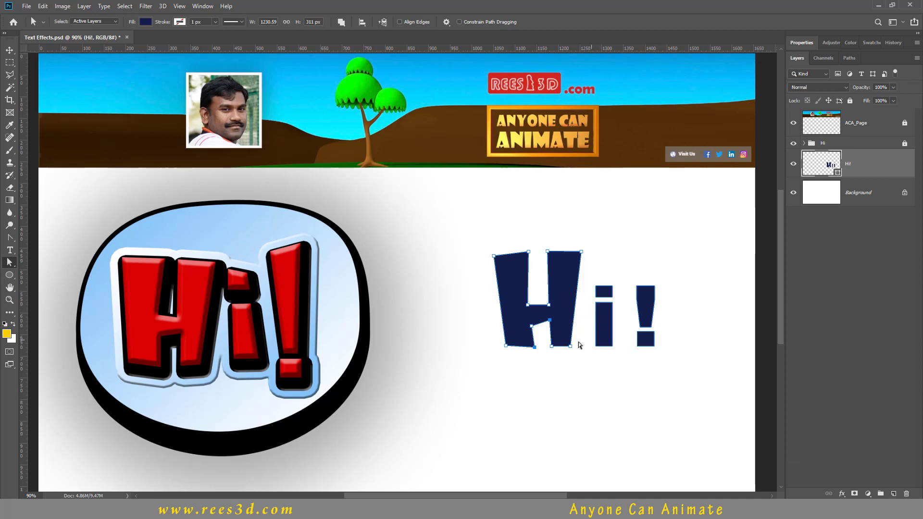
Step: Lift the i's dot higher and slant the top of the i stem
left_click(550, 347)
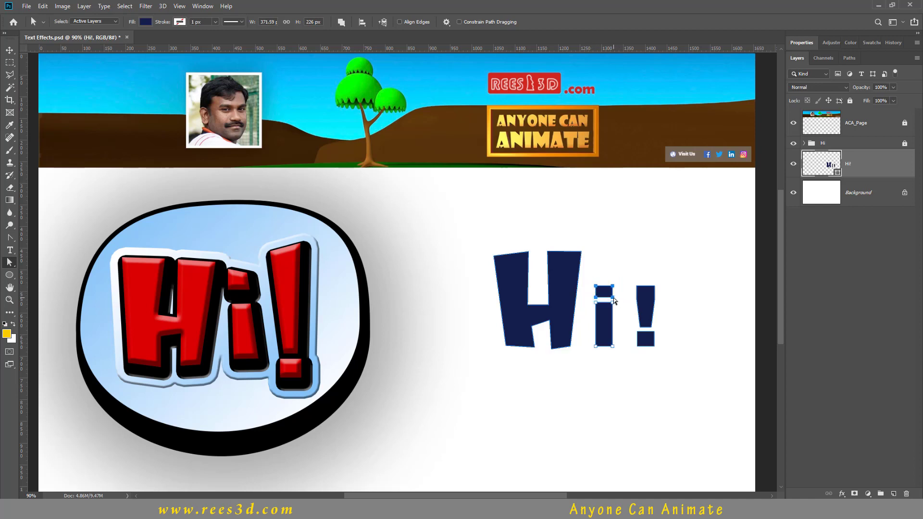
left_click_drag(611, 297, 612, 267)
left_click(593, 258)
left_click(591, 294)
left_click(598, 303)
left_click_drag(596, 302, 612, 283)
mouse_move(613, 346)
left_mouse_down()
mouse_move(593, 346)
mouse_move(619, 345)
left_mouse_up()
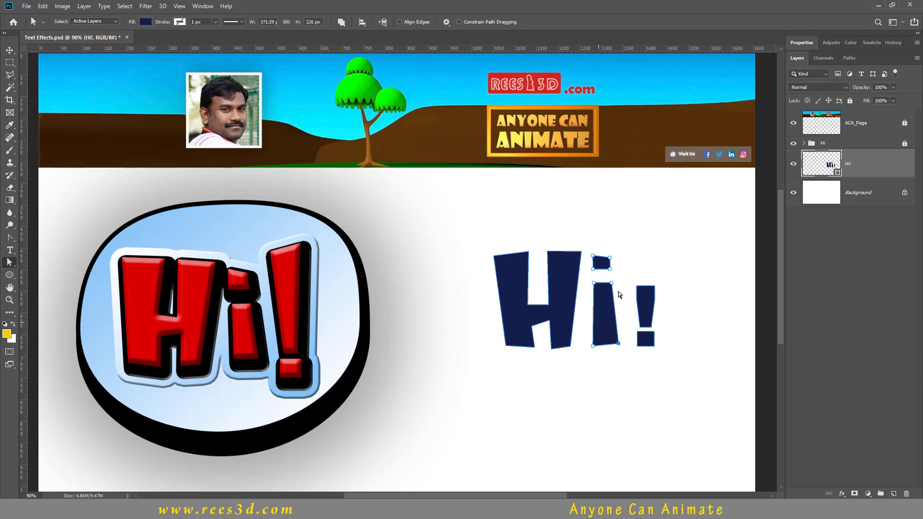
Step: Pull the exclamation mark's top corners upward to stretch it taller with a slanted top
left_click(645, 287)
left_click_drag(637, 286, 631, 249)
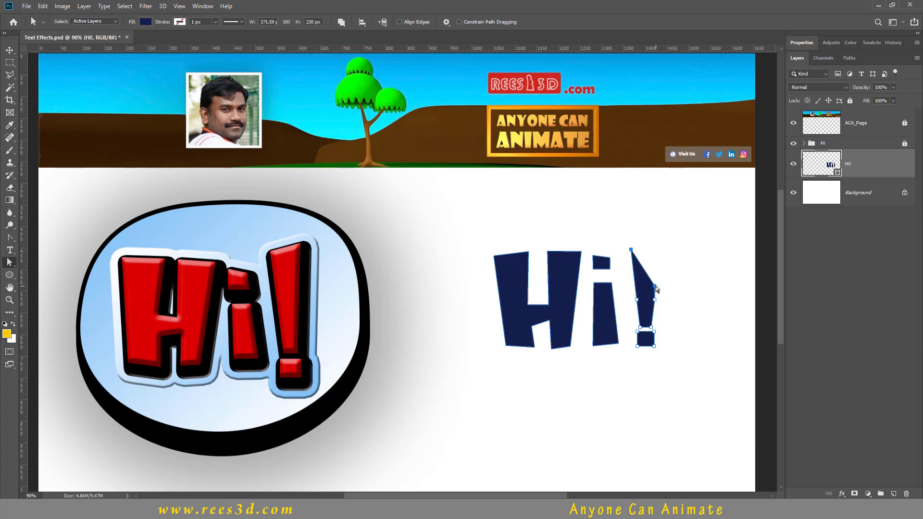
left_click_drag(654, 286, 660, 241)
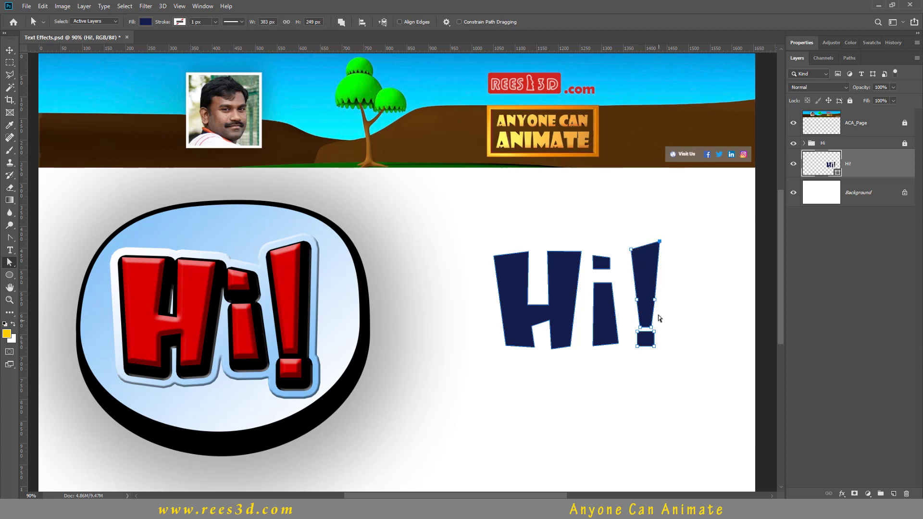
left_click(636, 299)
left_click(651, 328)
Step: Delete the exclamation mark's left and right middle anchors with the Delete Anchor Point Tool so its stem tapers
left_click_drag(9, 237, 30, 236)
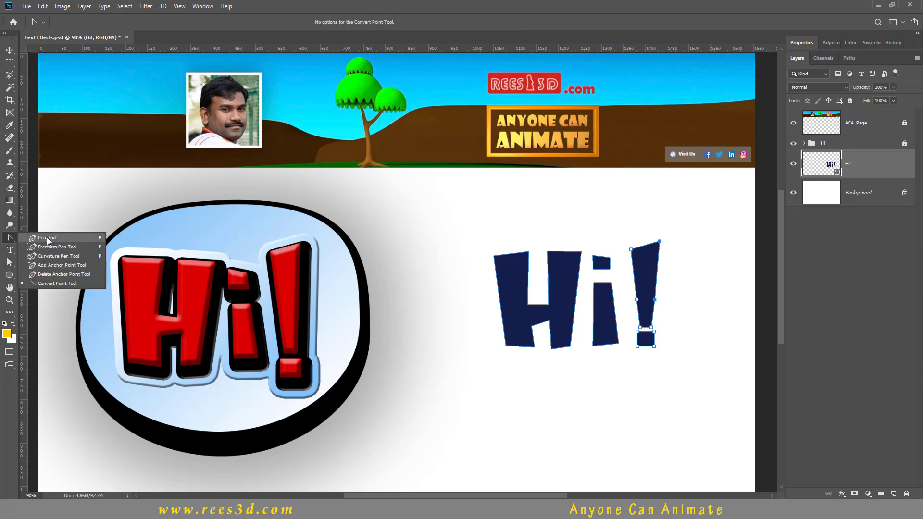
left_click(70, 275)
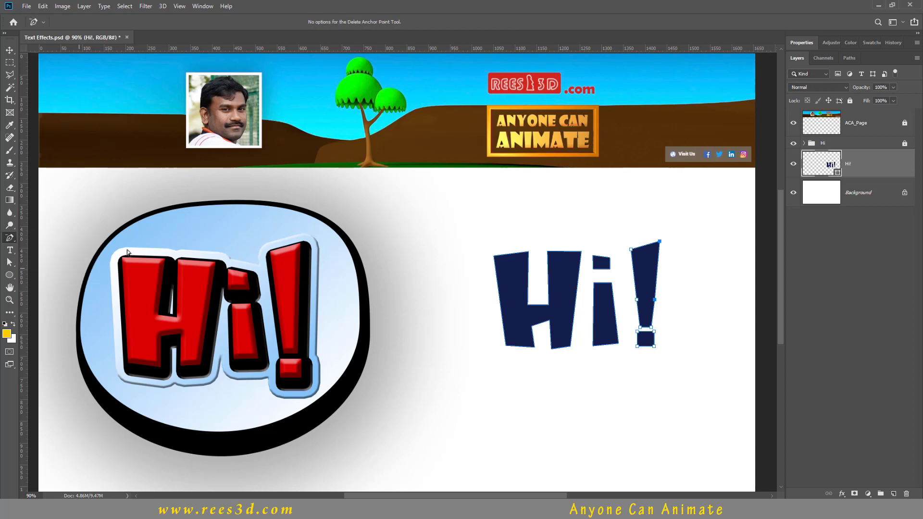
left_click(637, 300)
left_click(654, 300)
Step: Select the exclamation dot's four corners and nudge it slightly down and left with arrow keys
left_click(9, 262)
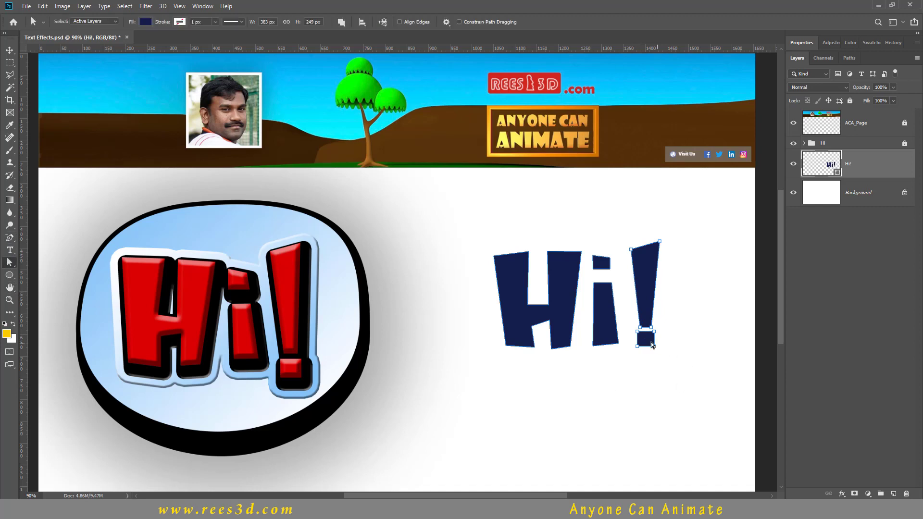
mouse_move(632, 328)
left_mouse_down()
mouse_move(656, 358)
mouse_move(651, 343)
left_mouse_up()
key("Left")
key("Left")
key("Left")
key("Left")
key("Left")
key("Down")
key("Down")
key("Down")
key("Left")
key("Left")
key("Down")
key("Right")
key("Right")
key("Down")
Step: Set the Hi! shape's fill to red c90303 in the Color Picker, then preview and reselect the layer
double_click(828, 166)
mouse_move(721, 190)
left_mouse_down()
mouse_move(715, 166)
mouse_move(702, 188)
left_mouse_up()
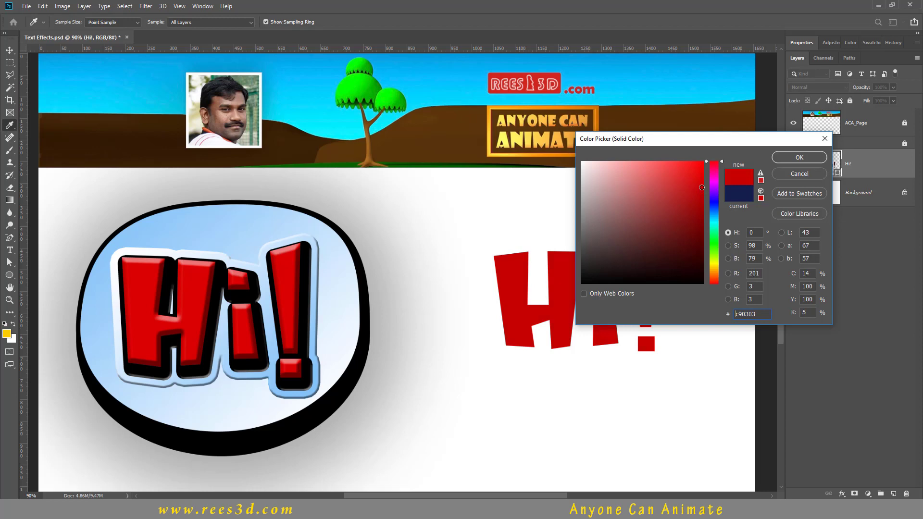
left_click(799, 158)
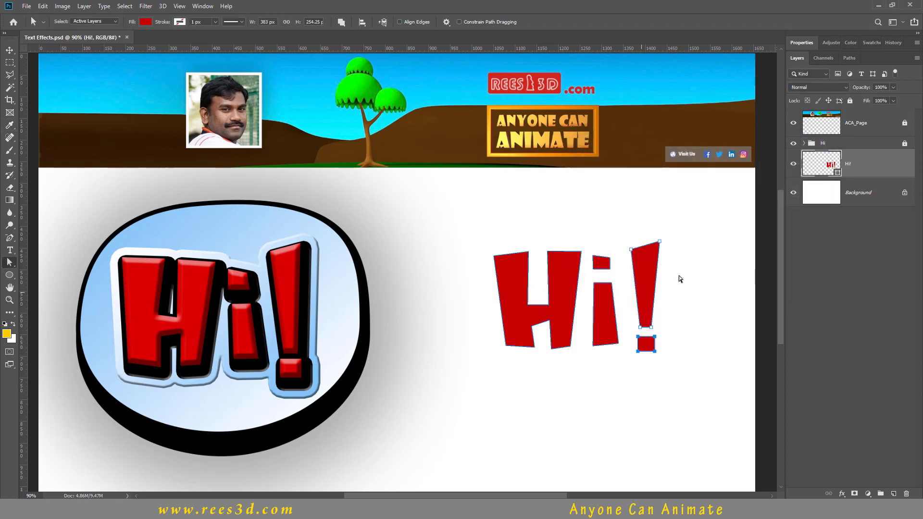
left_click(833, 255)
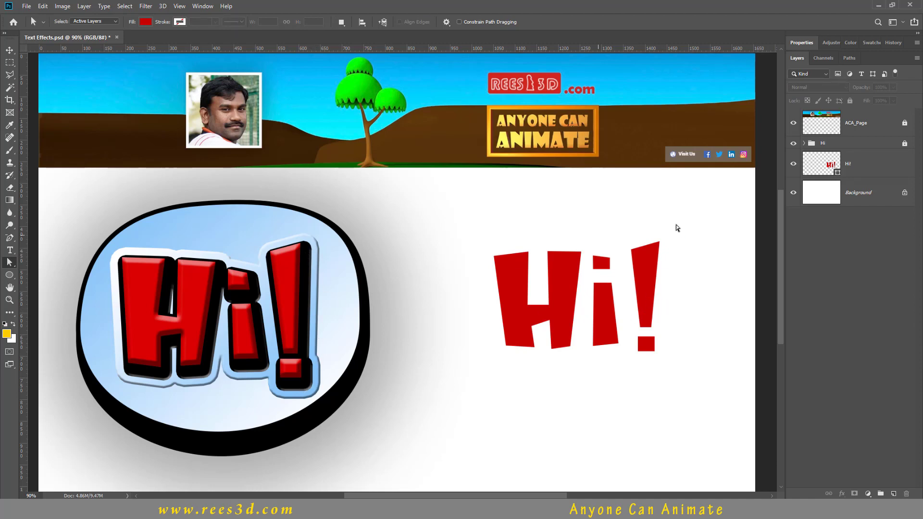
left_click(863, 169)
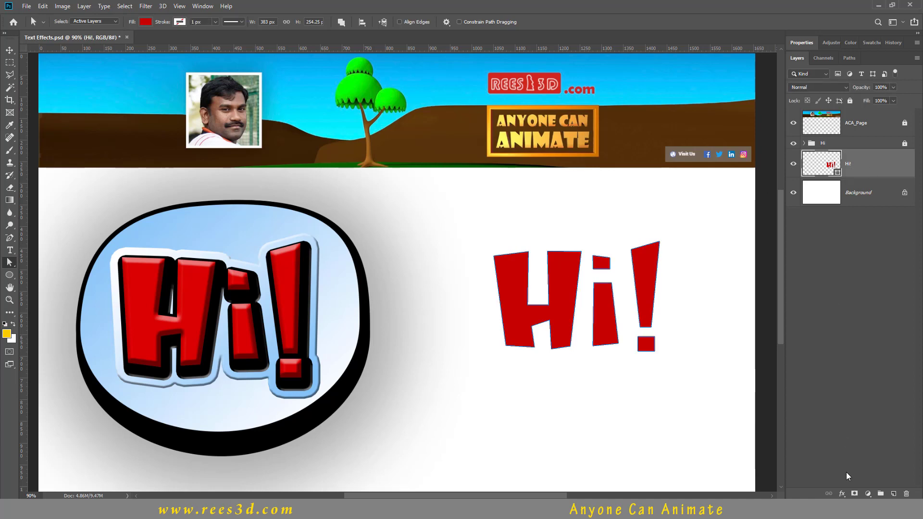
Step: Add an 18 px Outside Stroke effect in black 000000 to the red Hi! layer
left_click(842, 493)
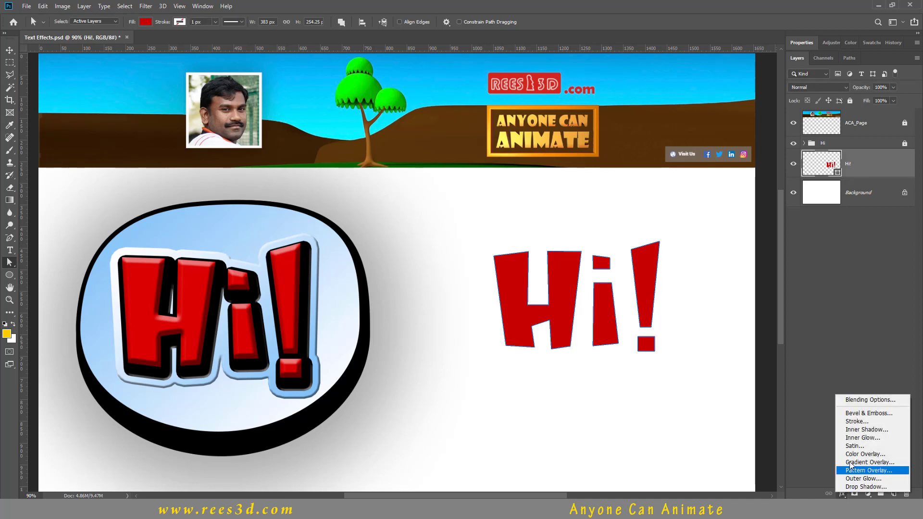
left_click(860, 422)
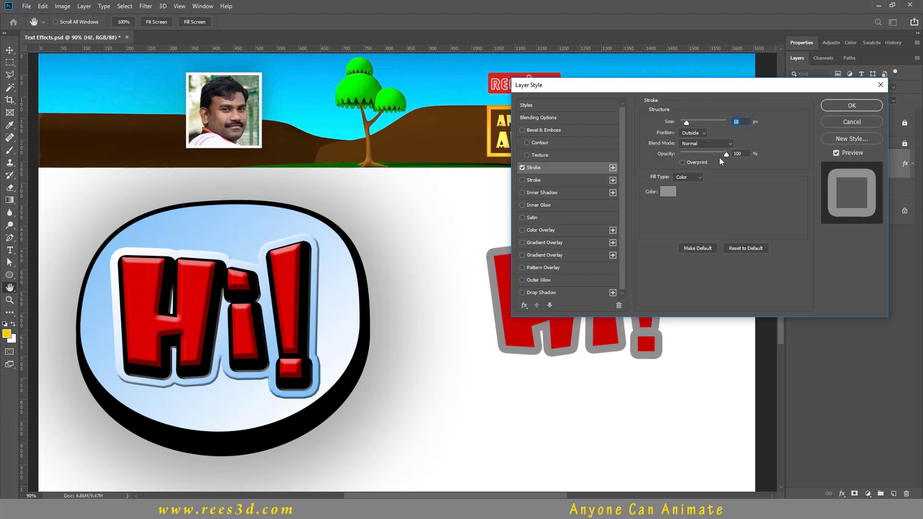
left_click(668, 191)
type("000000")
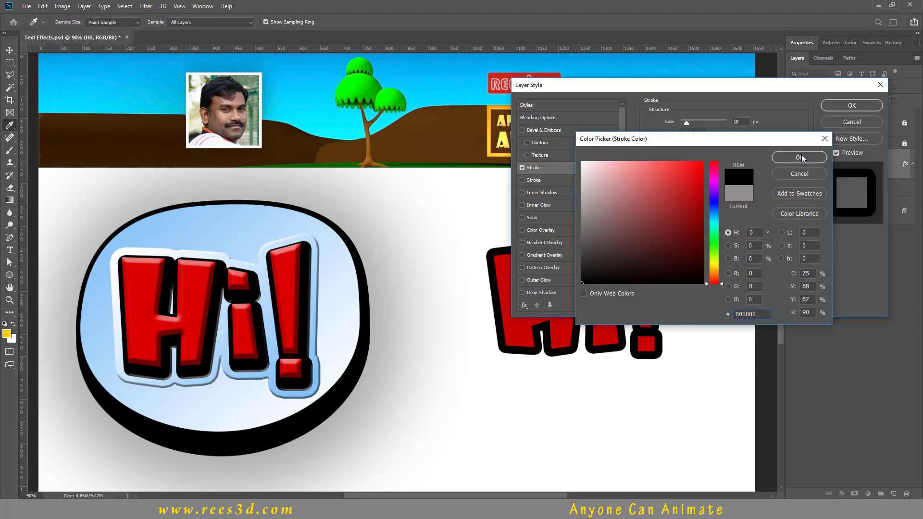
left_click(800, 155)
mouse_move(737, 85)
left_mouse_down()
mouse_move(805, 28)
mouse_move(601, 19)
mouse_move(606, 36)
left_mouse_up()
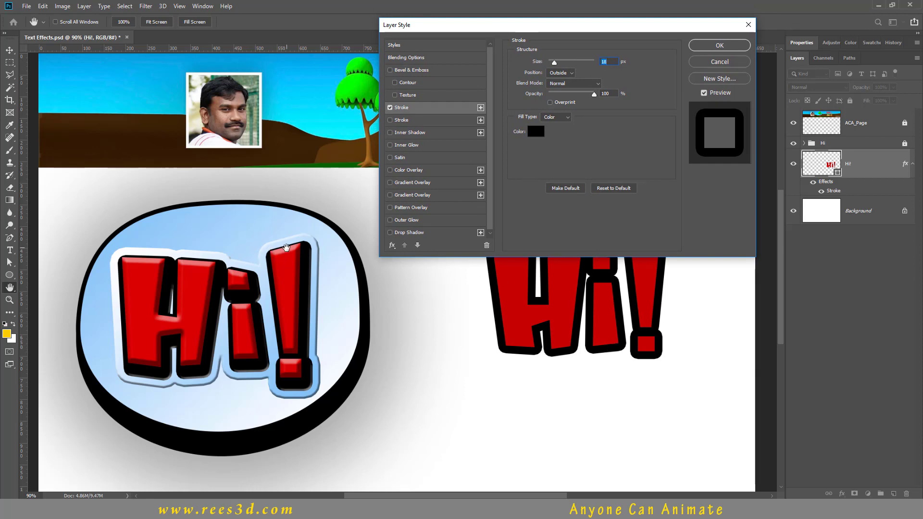
left_click_drag(537, 30, 415, 49)
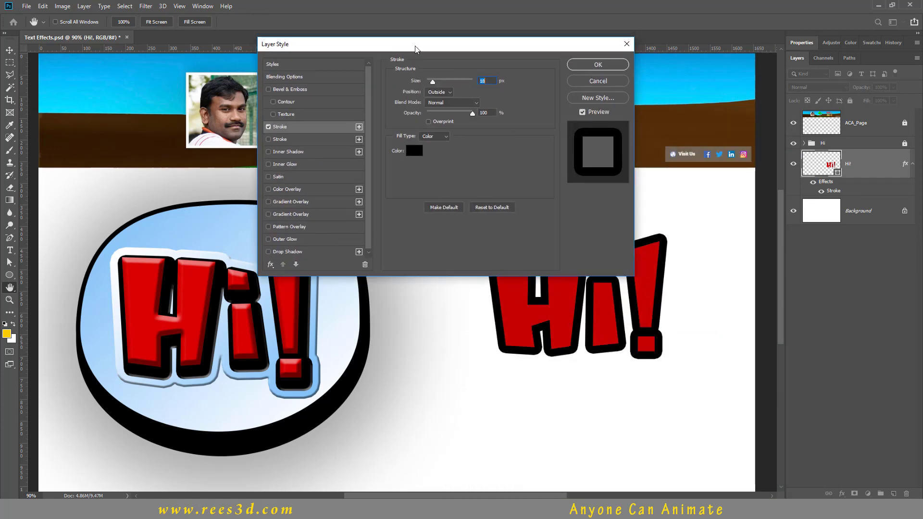
left_click(590, 66)
key("a")
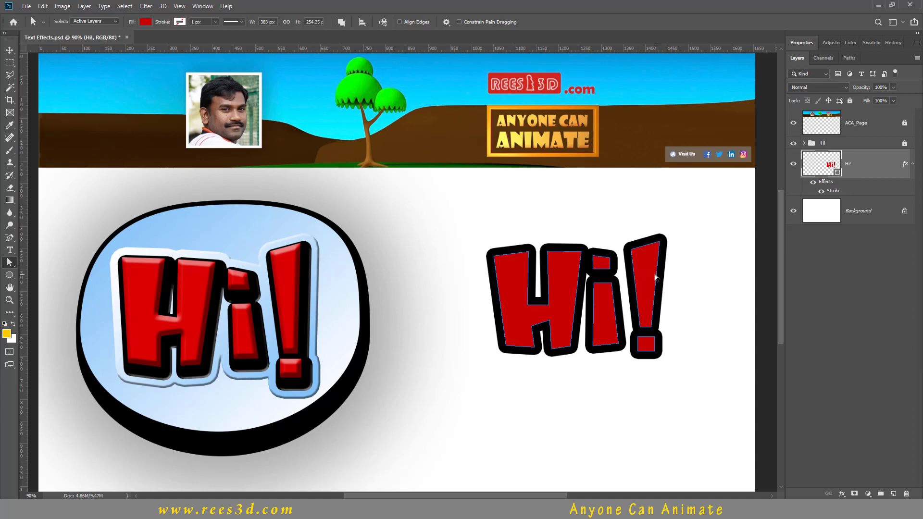
right_click(837, 194)
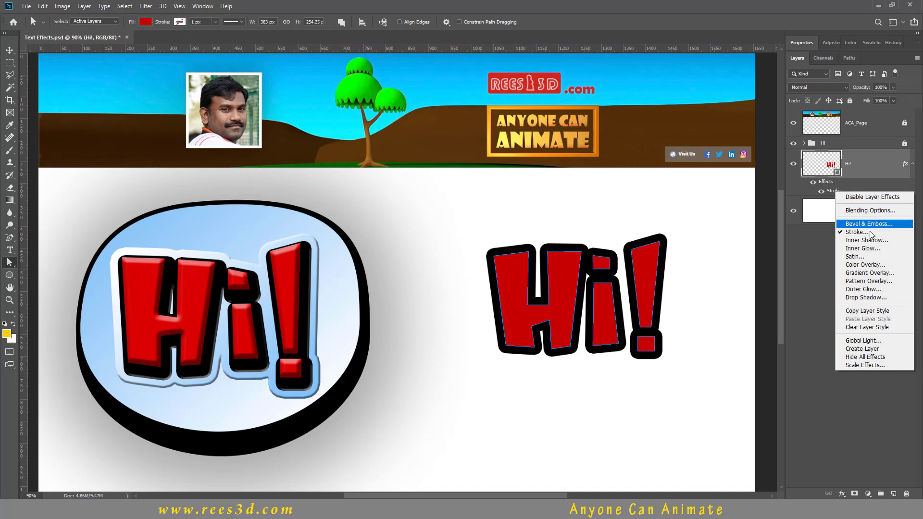
left_click(859, 350)
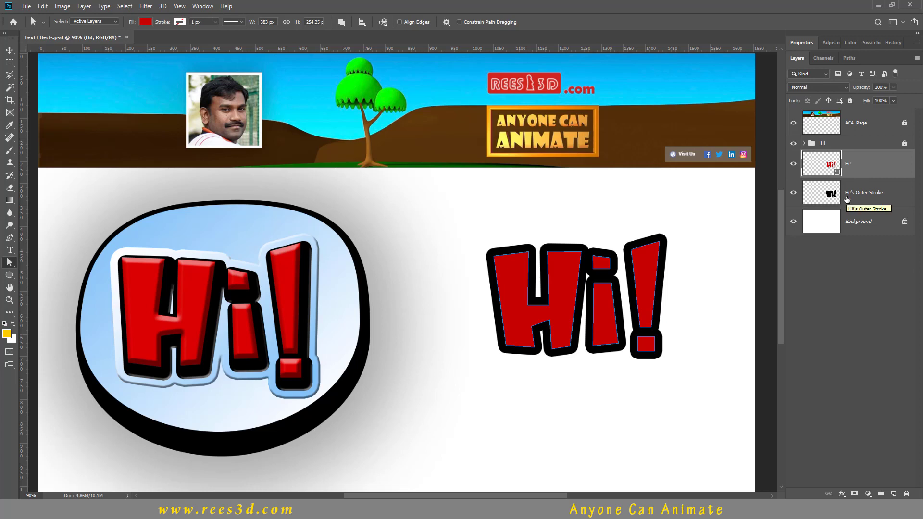
left_click(847, 199)
left_click(794, 193)
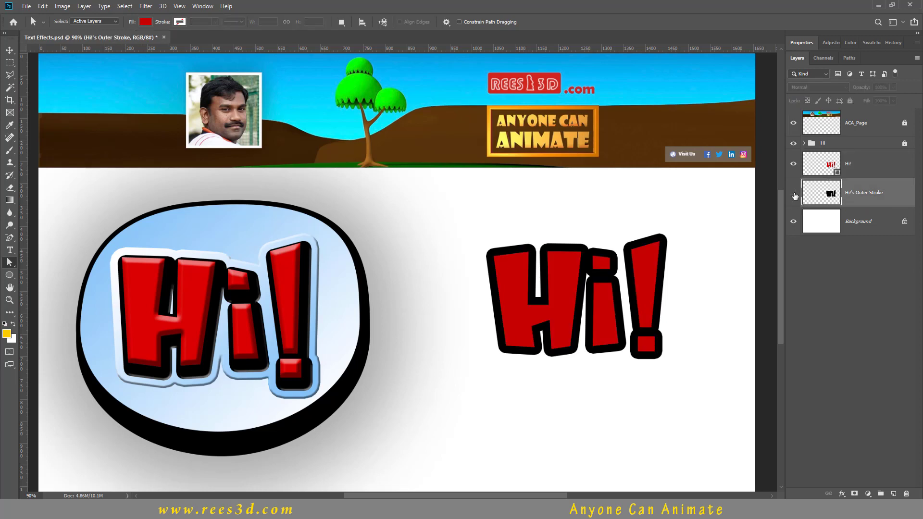
left_click(794, 192)
left_click(793, 164)
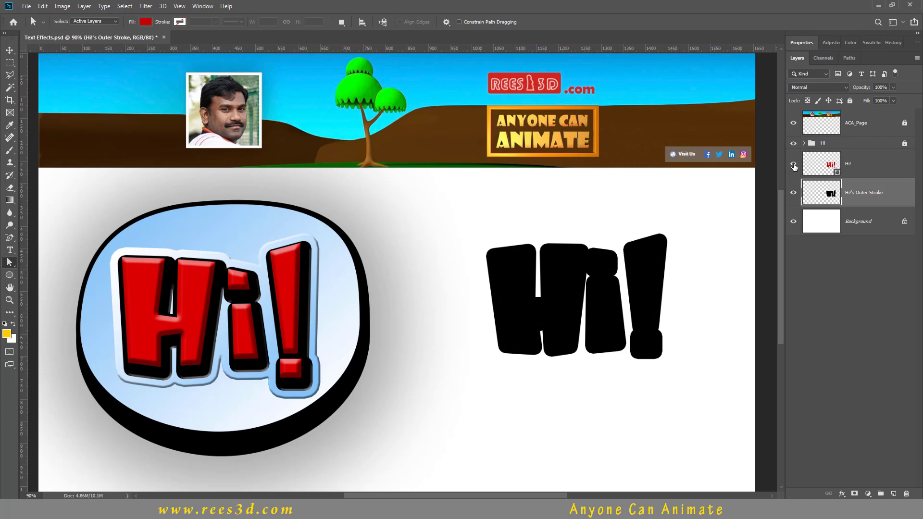
left_click(794, 165)
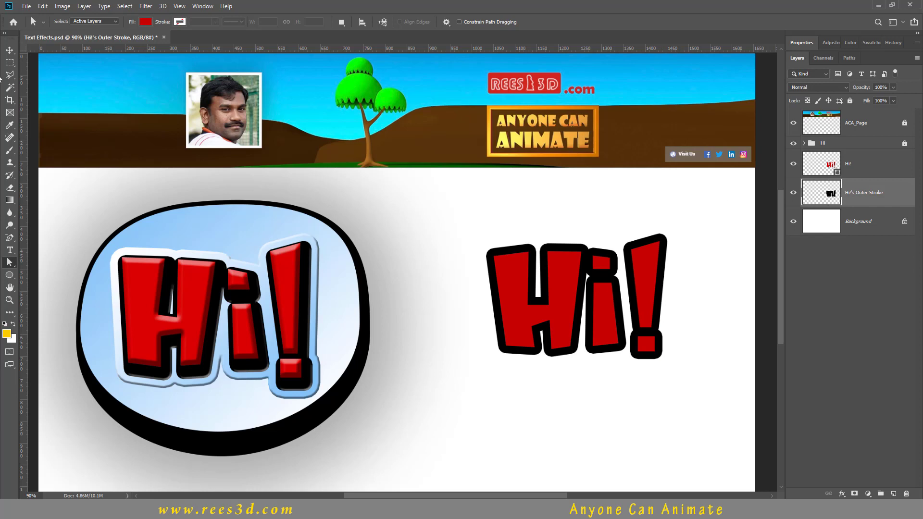
left_click(10, 50)
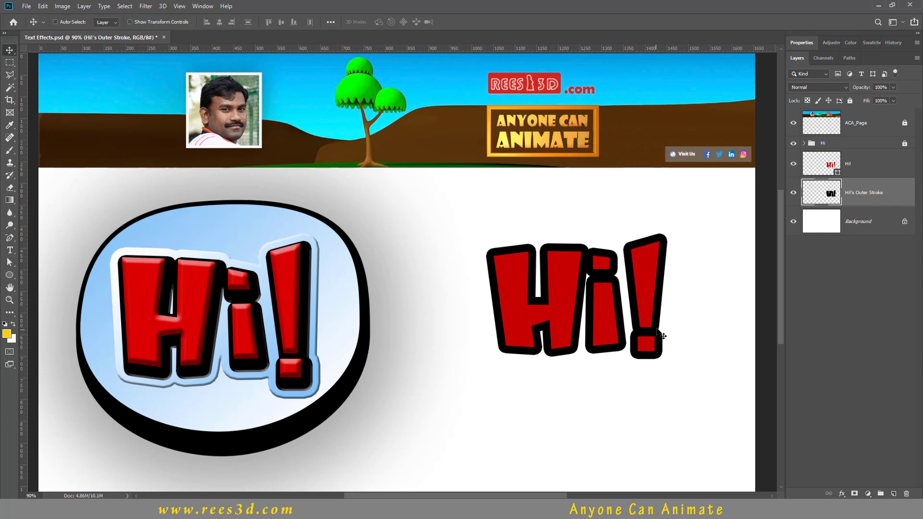
Step: Shift the black outline layer slightly down-right behind Hi!, fine-tuning with arrow-key nudges
left_click_drag(657, 330, 661, 334)
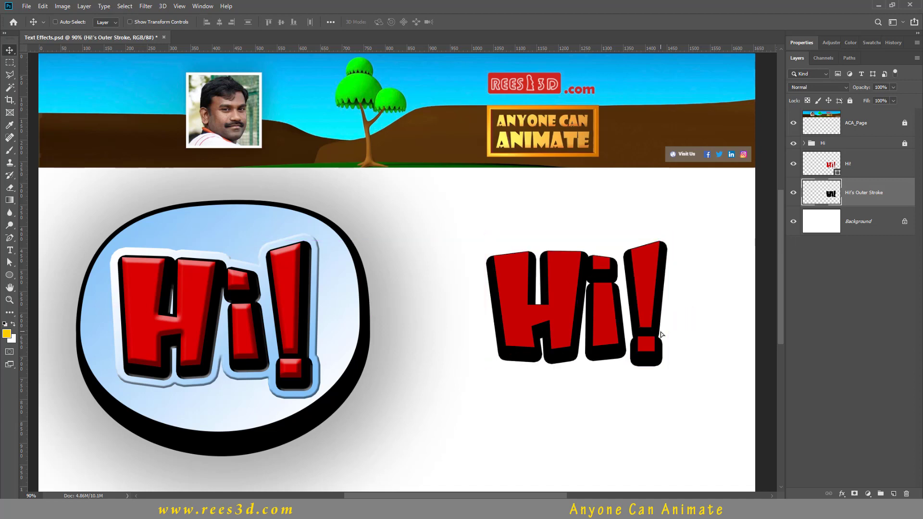
key("Up")
key("Up")
key("Up")
key("Up")
key("Up")
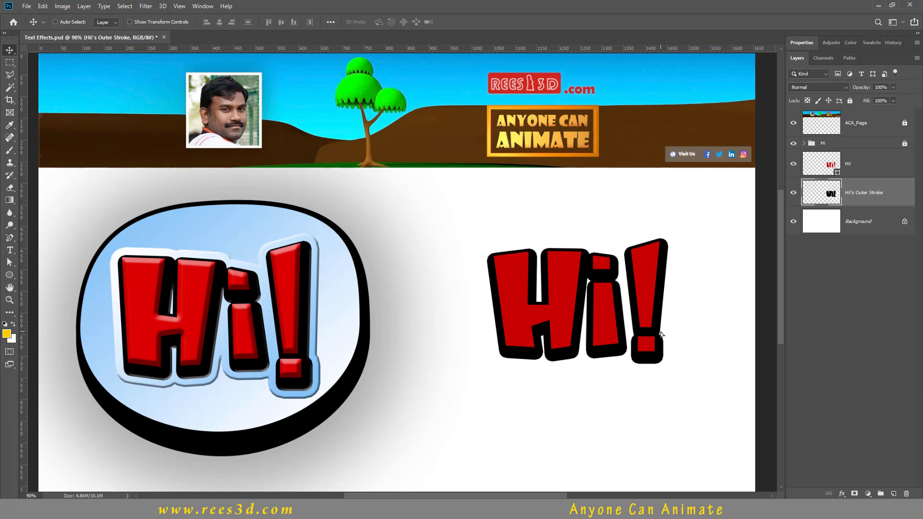
key("Right")
key("Right")
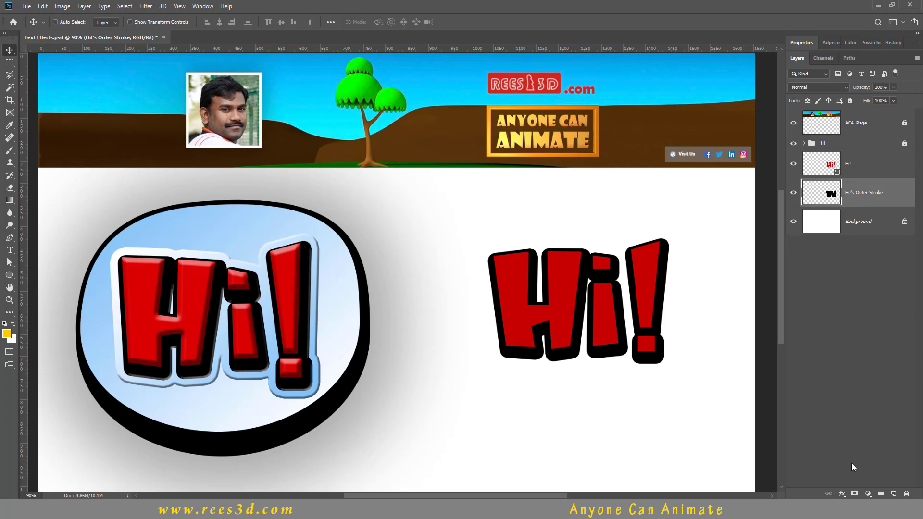
Step: Add a 20 px Stroke effect in red f43030 to the black outline layer
left_click(842, 495)
left_click(863, 423)
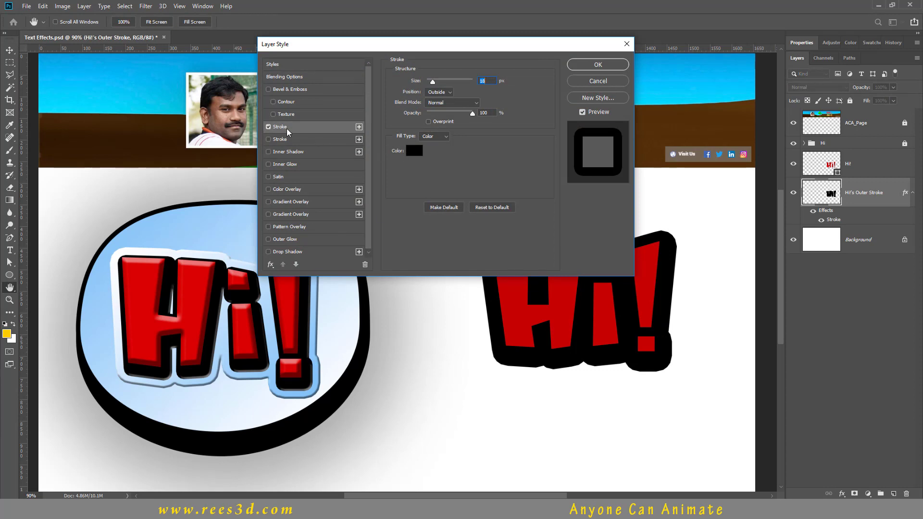
left_click(414, 151)
left_click_drag(593, 189, 582, 161)
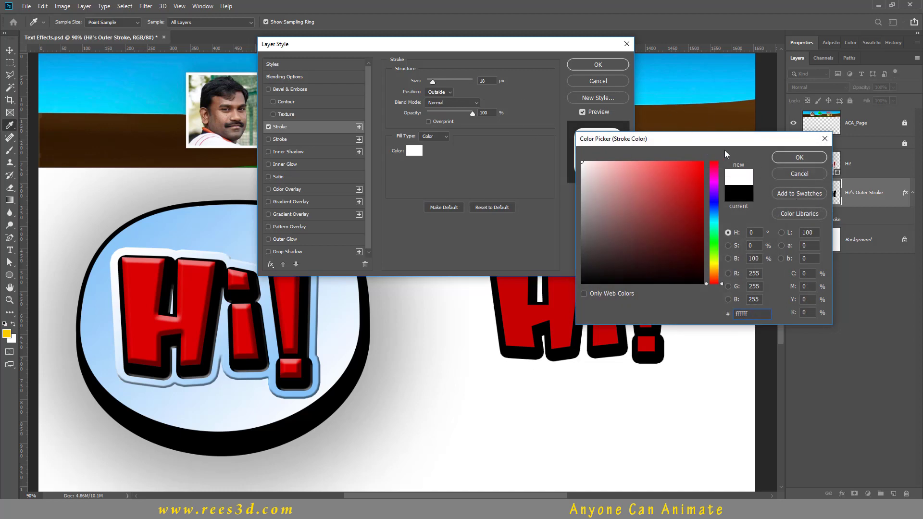
left_click(680, 166)
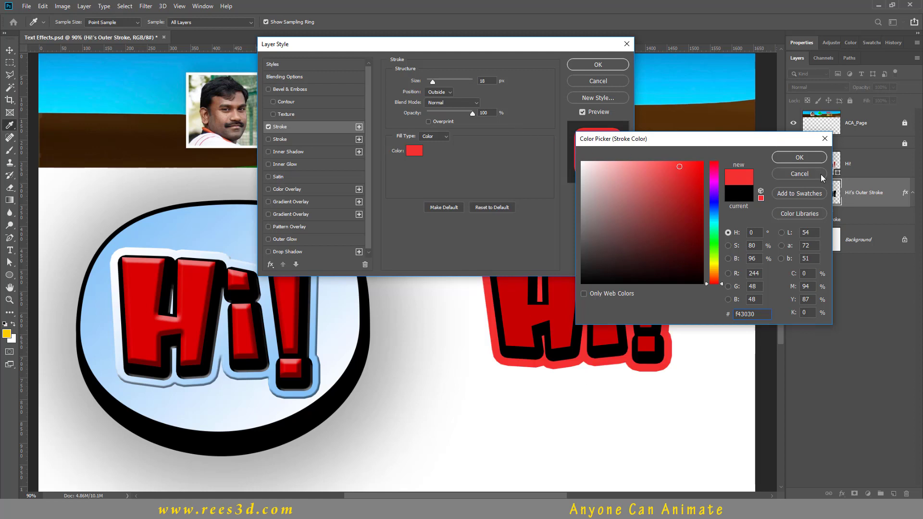
left_click(798, 157)
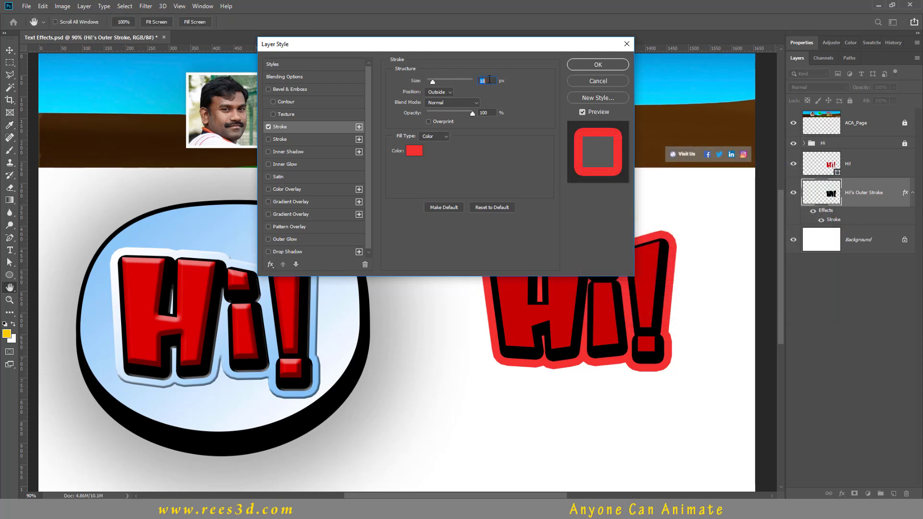
type("20")
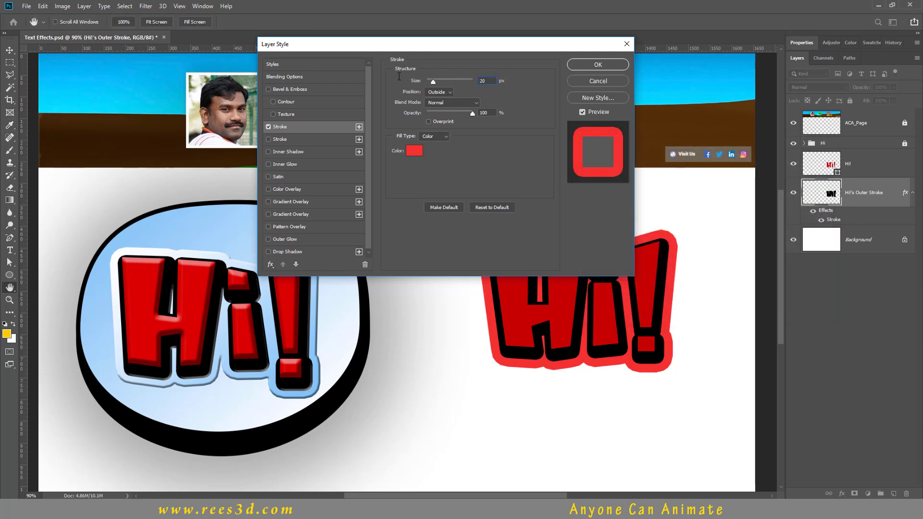
left_click(598, 65)
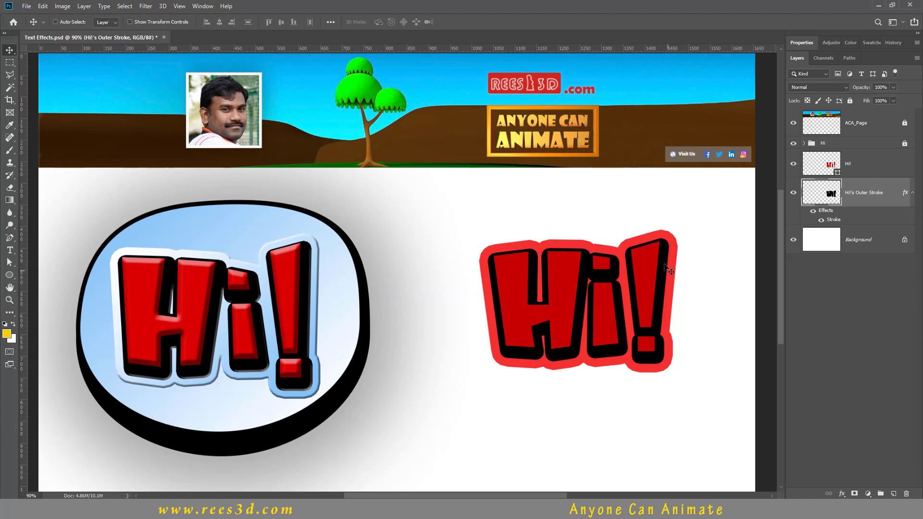
Step: Convert the outline's Stroke effect into its own layer and select that new red stroke layer
right_click(835, 224)
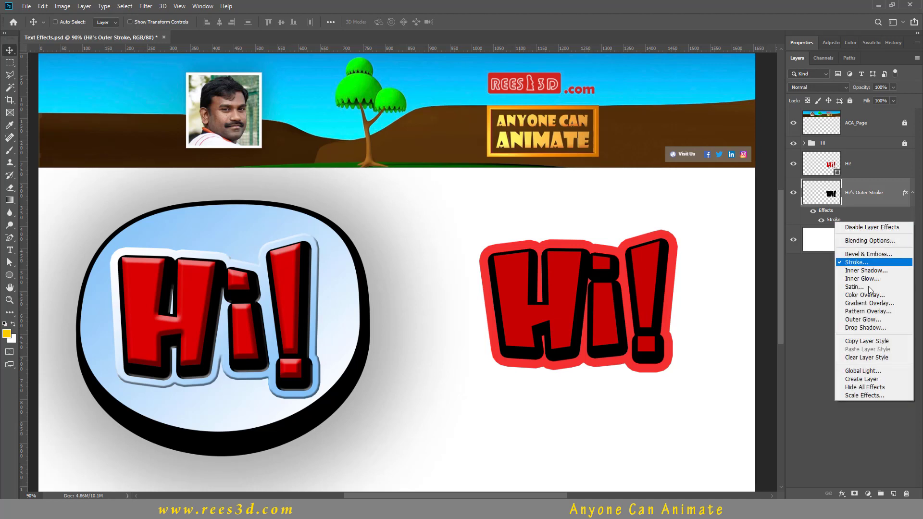
left_click(869, 379)
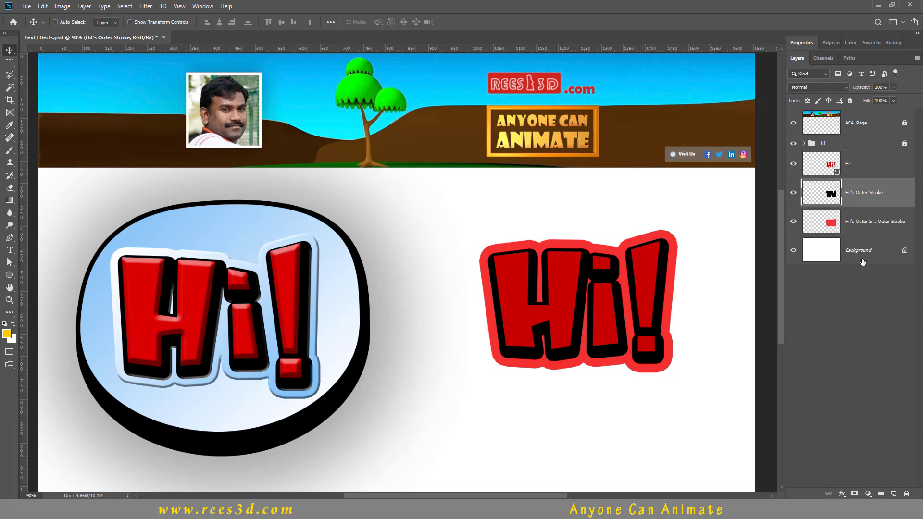
left_click(794, 221)
left_click(794, 222)
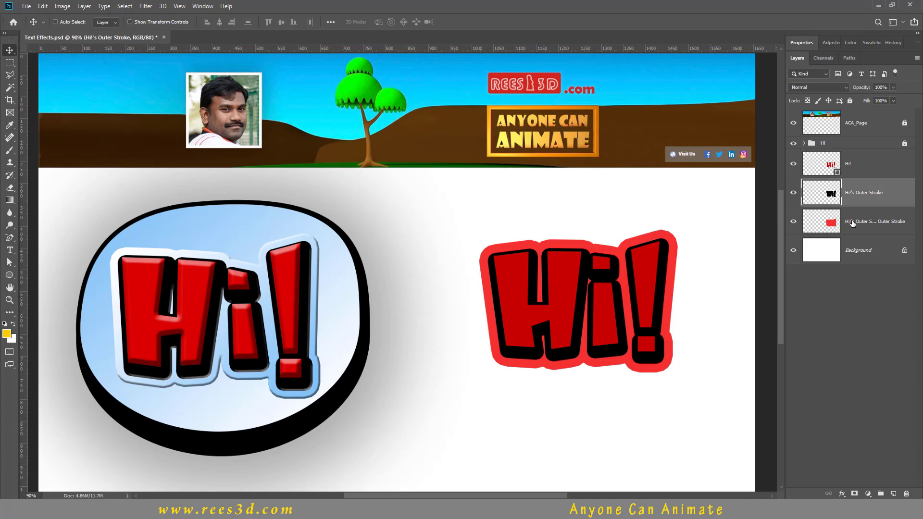
left_click(853, 222)
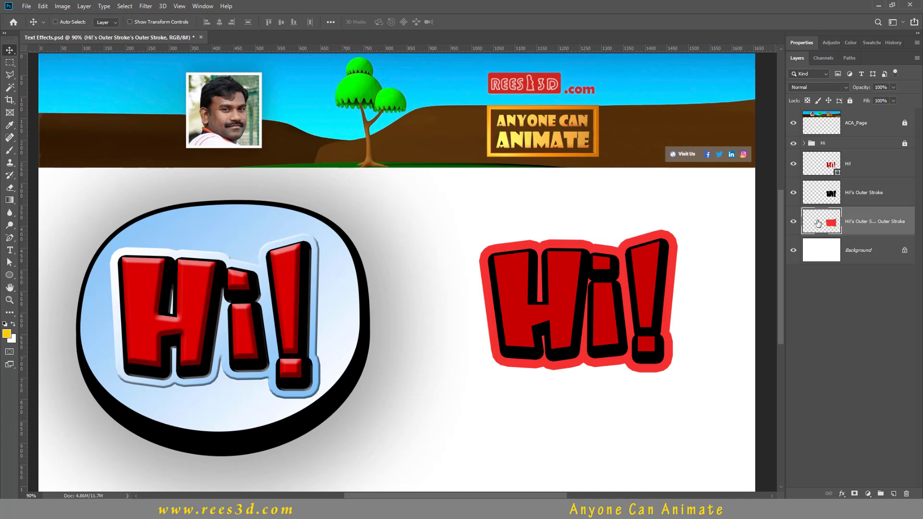
Step: Open the layer style settings for the red outer stroke layer
left_click(872, 174)
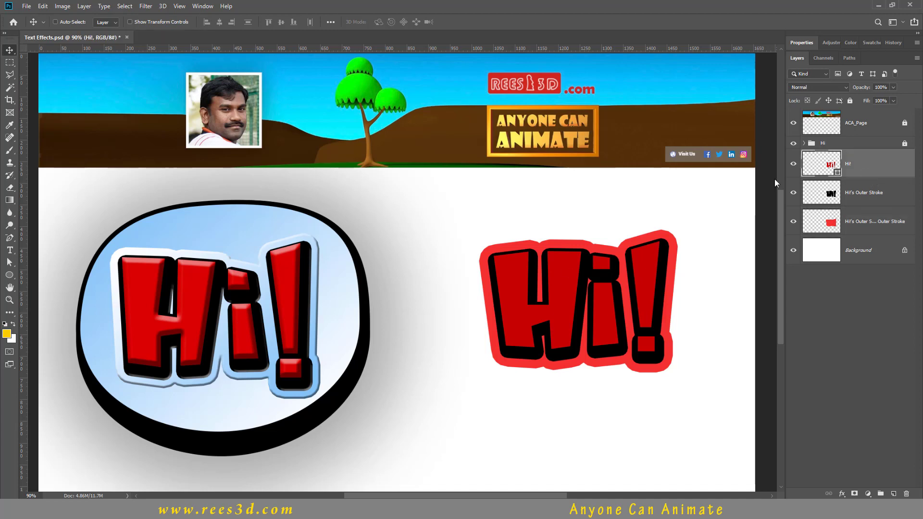
double_click(868, 221)
left_click(831, 223)
double_click(832, 223)
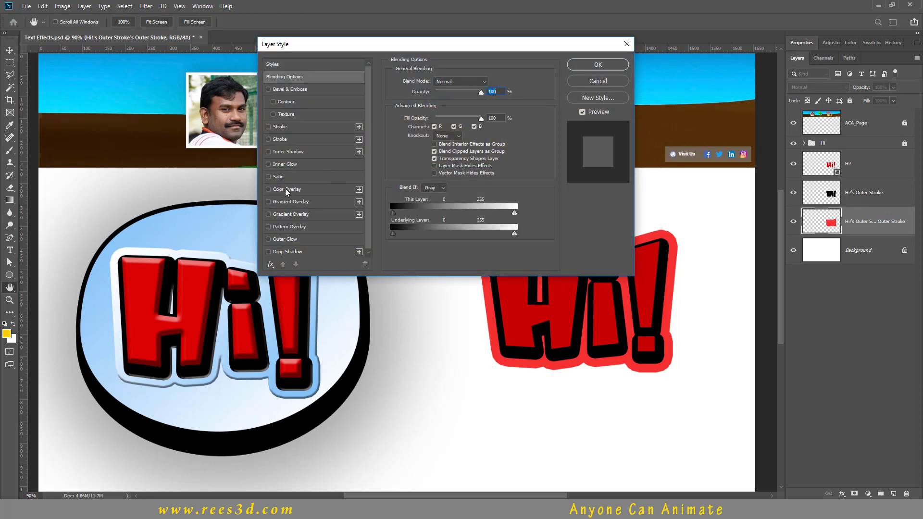
Step: Apply a #69aafa blue Color Overlay to the stroke layer, then reselect the Hi! text layer
left_click(287, 189)
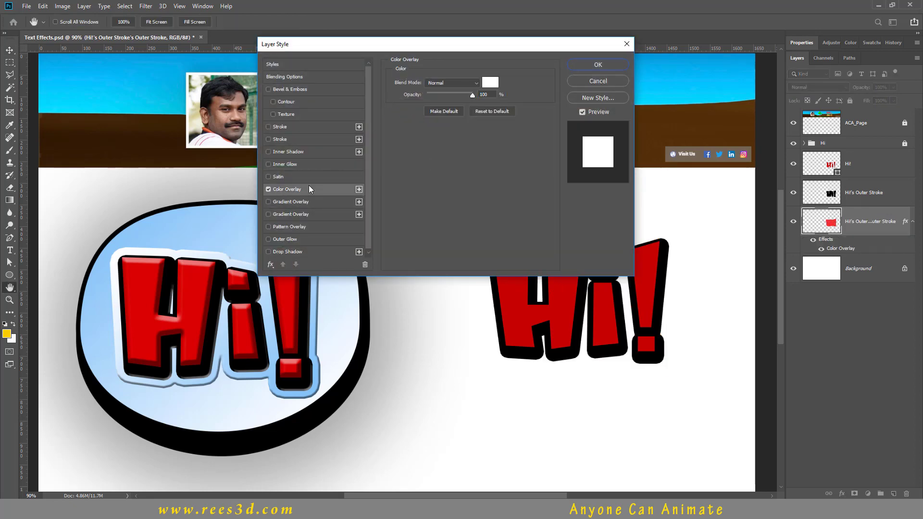
left_click(491, 83)
left_click(615, 210)
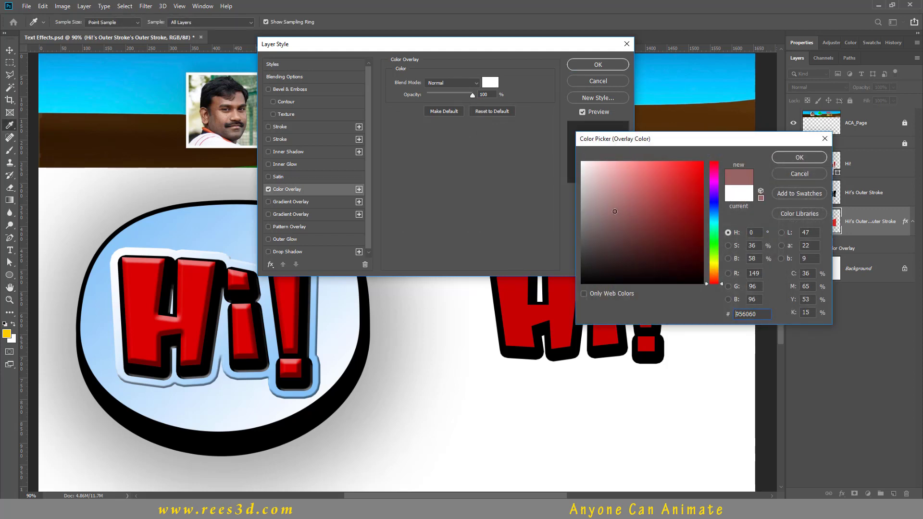
left_click(714, 206)
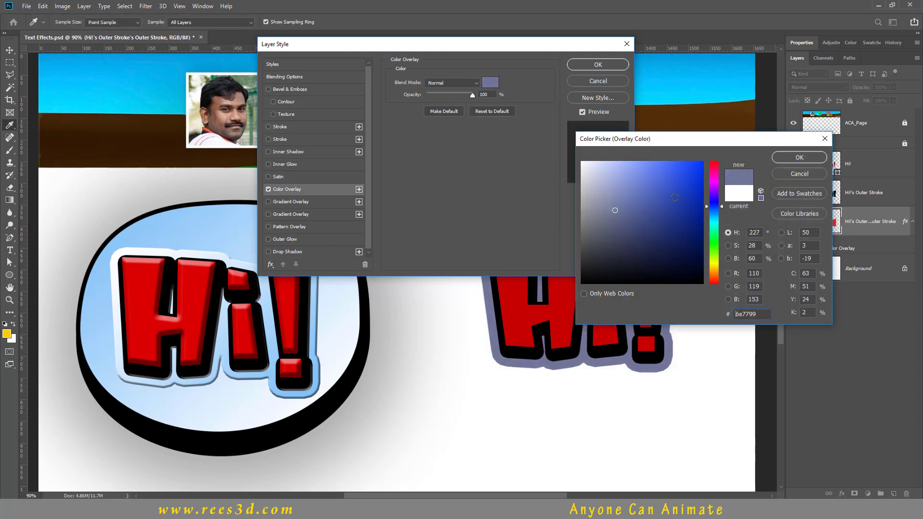
left_click(713, 211)
left_click(601, 162)
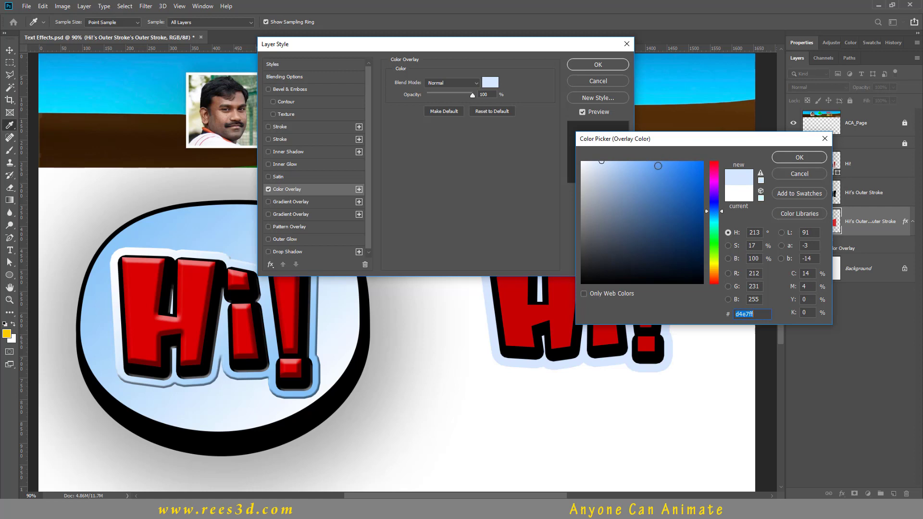
left_click(652, 164)
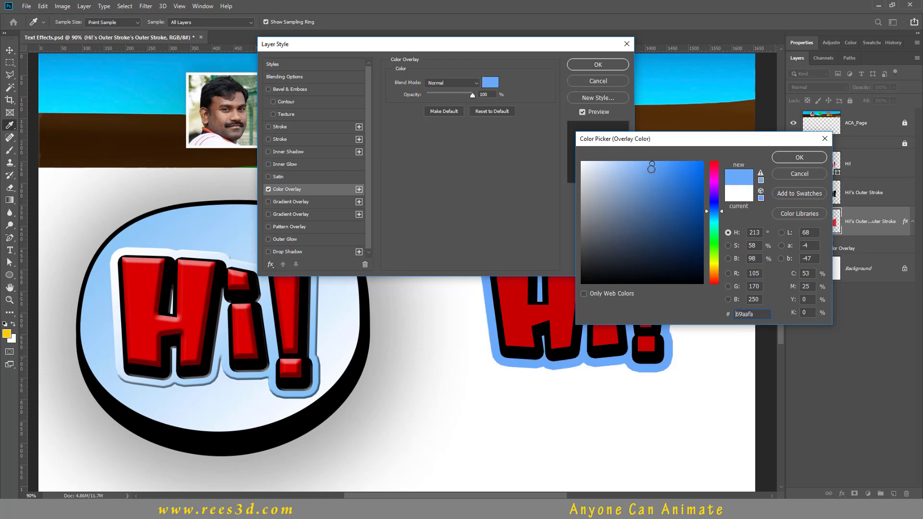
left_click(800, 157)
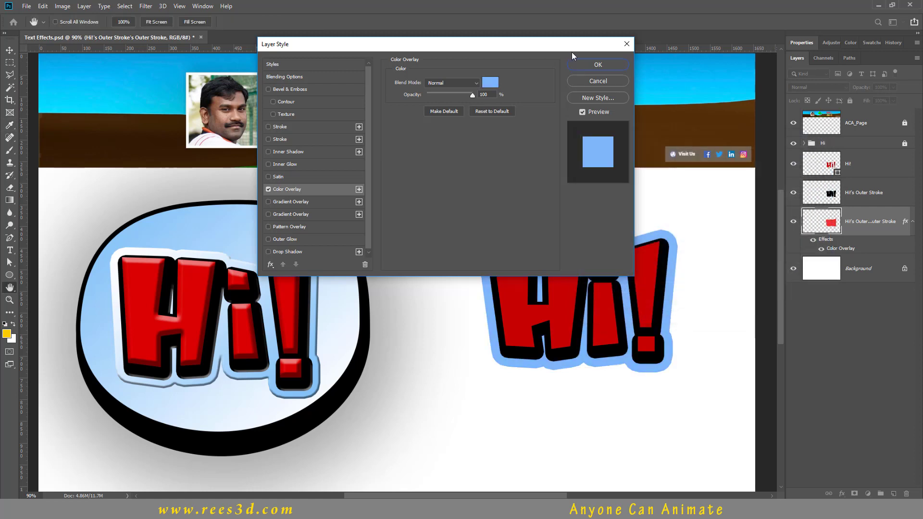
left_click(592, 65)
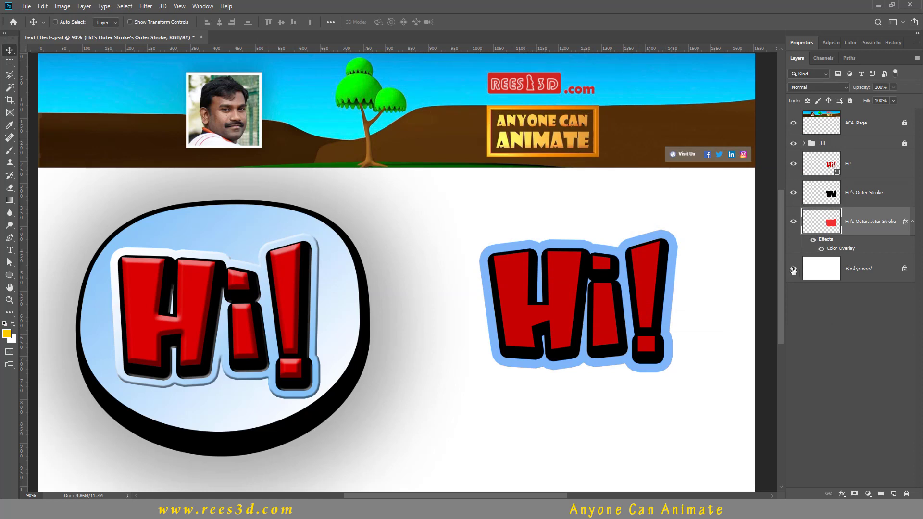
left_click(865, 166)
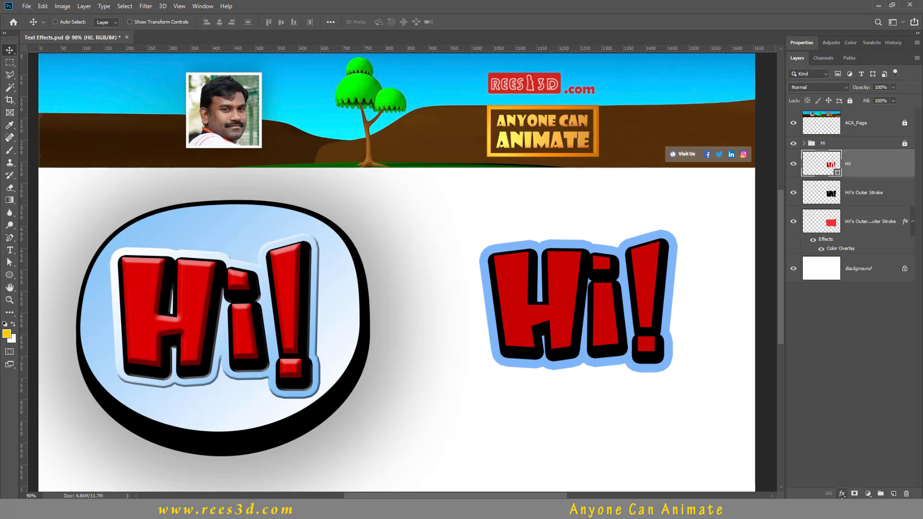
Step: Add Bevel & Emboss to the red Hi!, raise its Size to 8 px, and enable Contour
left_click(842, 493)
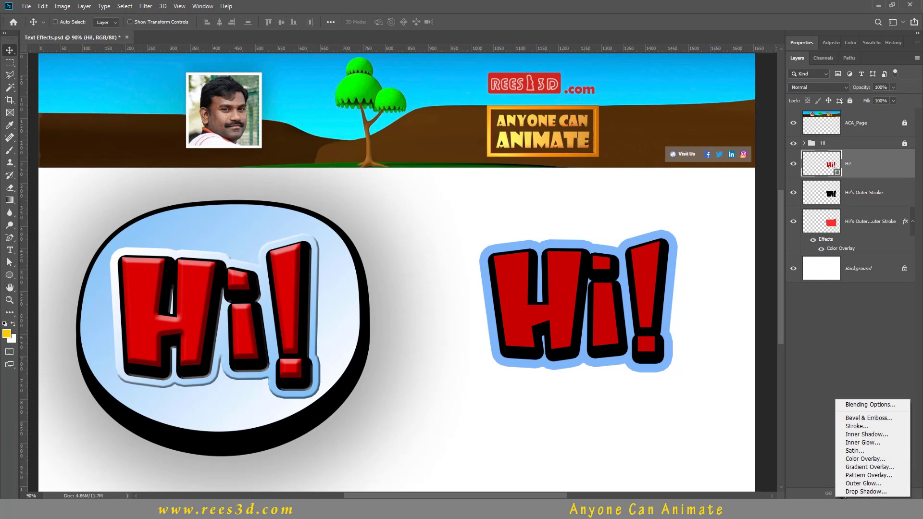
left_click(858, 419)
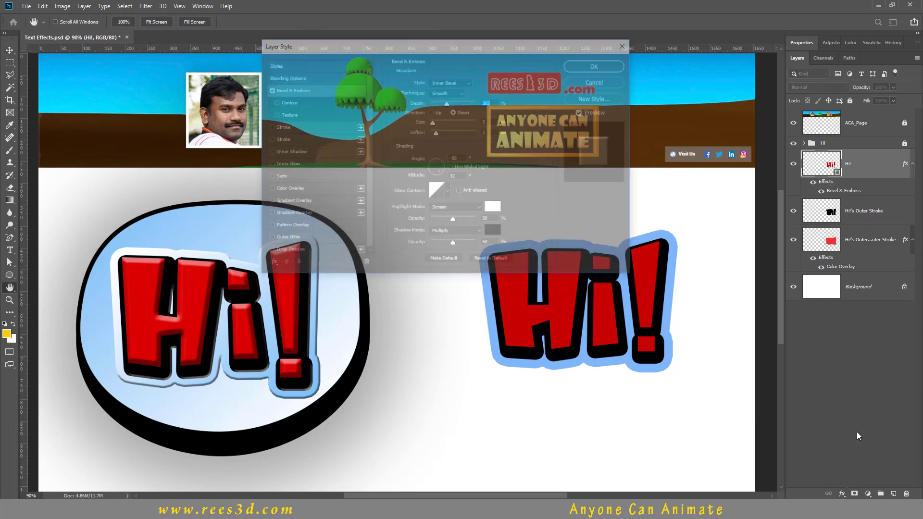
left_click_drag(513, 43, 664, 353)
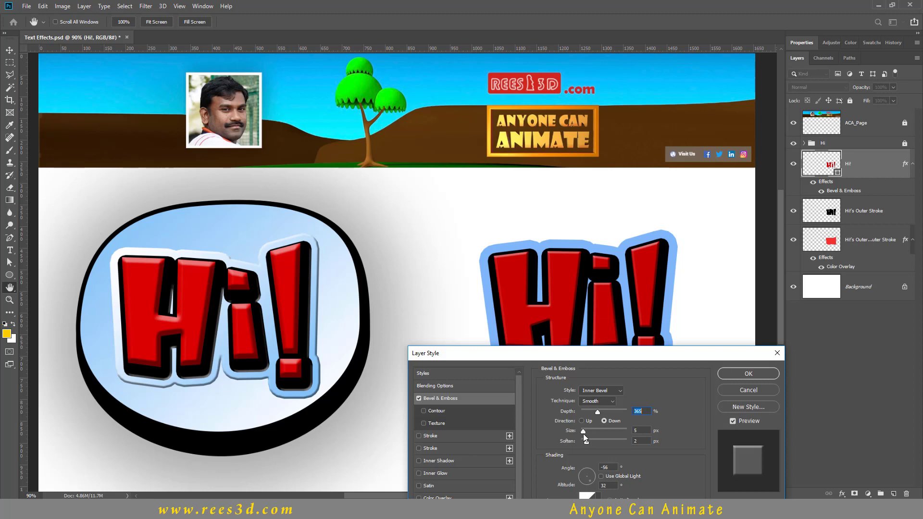
left_click_drag(583, 431, 585, 432)
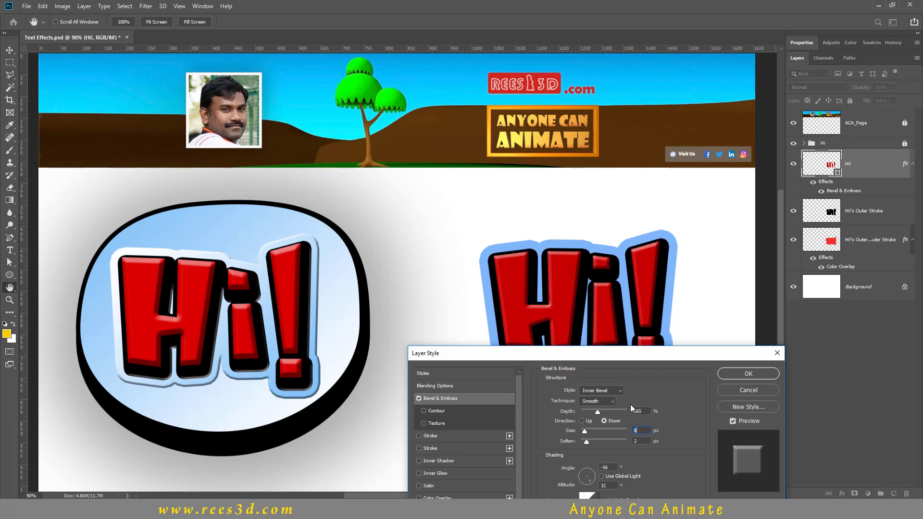
left_click_drag(646, 360, 787, 308)
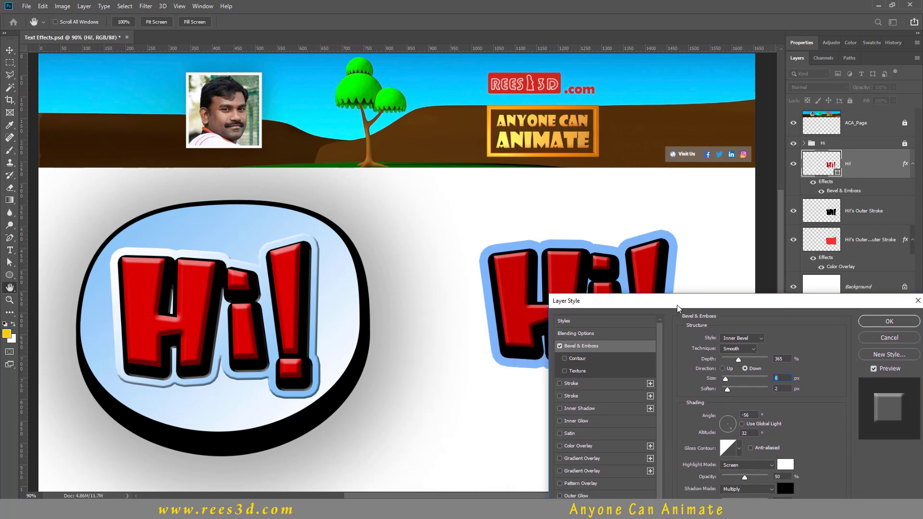
left_click_drag(681, 305, 694, 171)
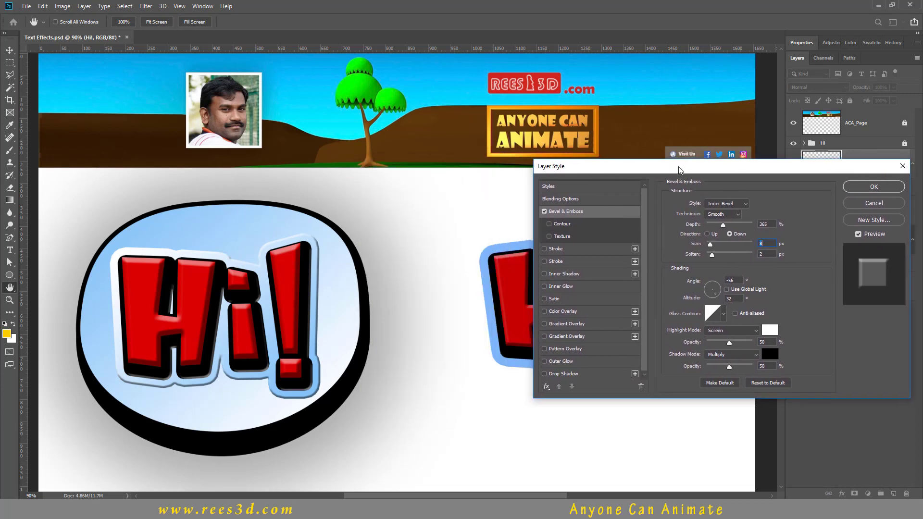
left_click(560, 225)
left_click_drag(638, 167, 746, 174)
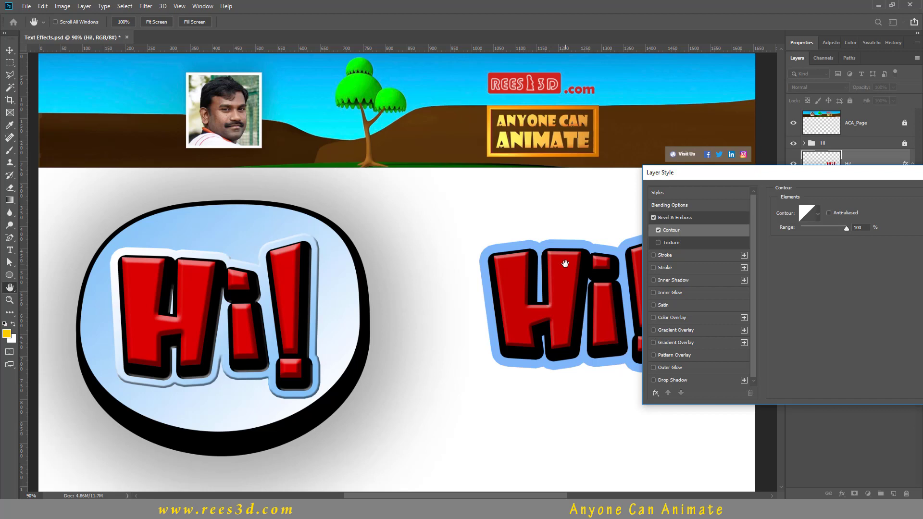
Step: Try cone, inverted cone and spiky contour presets, keep a second-row preset, then return to Bevel & Emboss
left_click(817, 213)
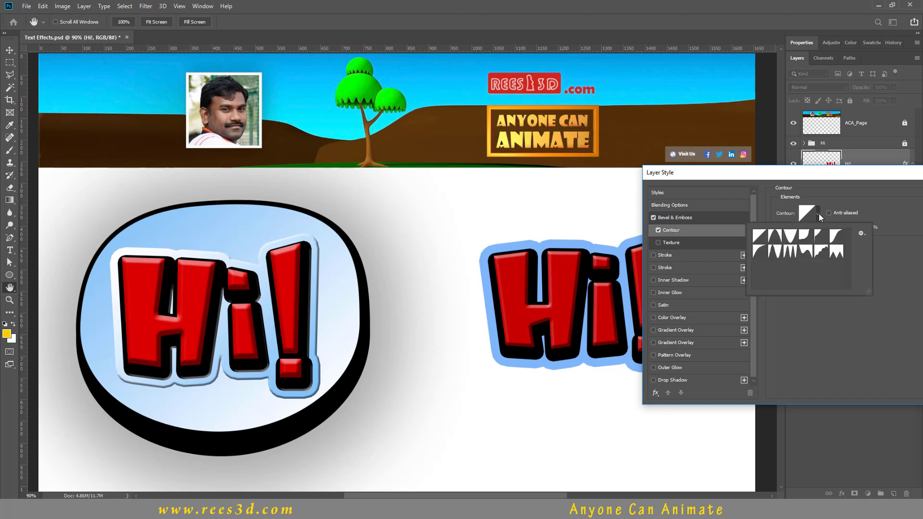
left_click(778, 240)
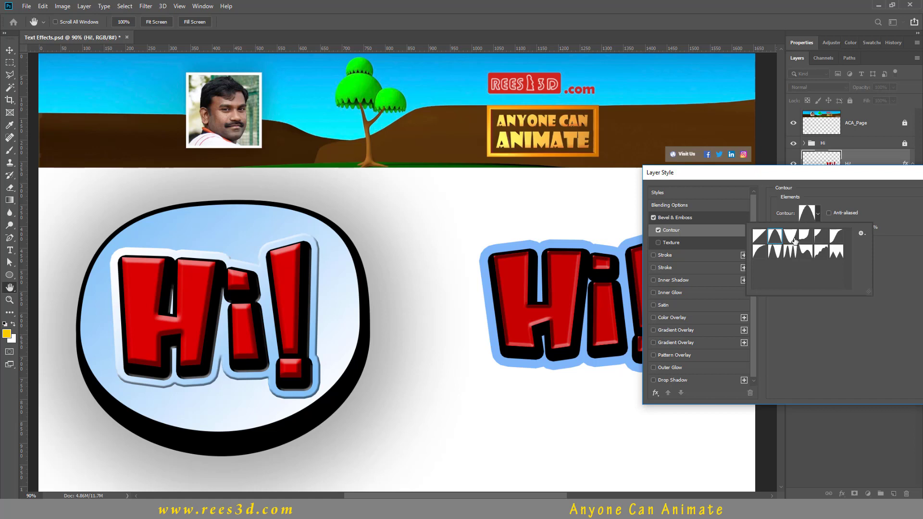
left_click(791, 237)
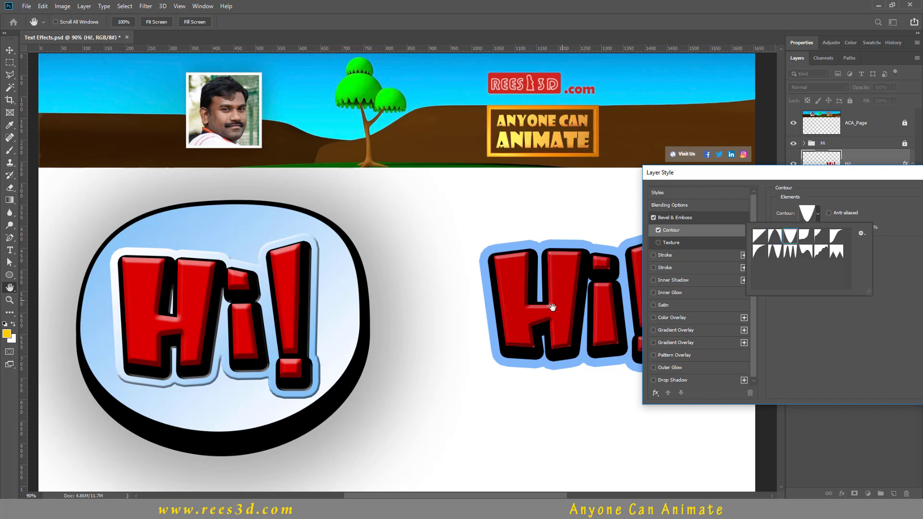
left_click(796, 252)
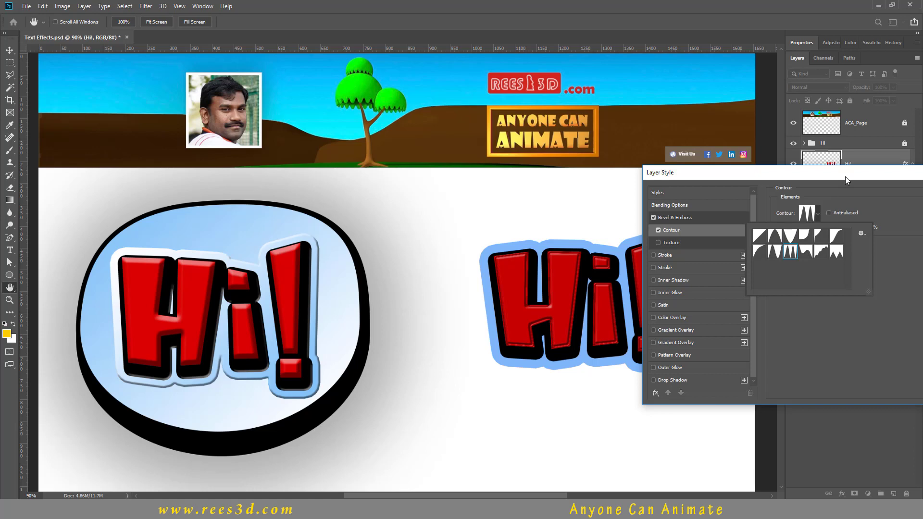
left_click(825, 251)
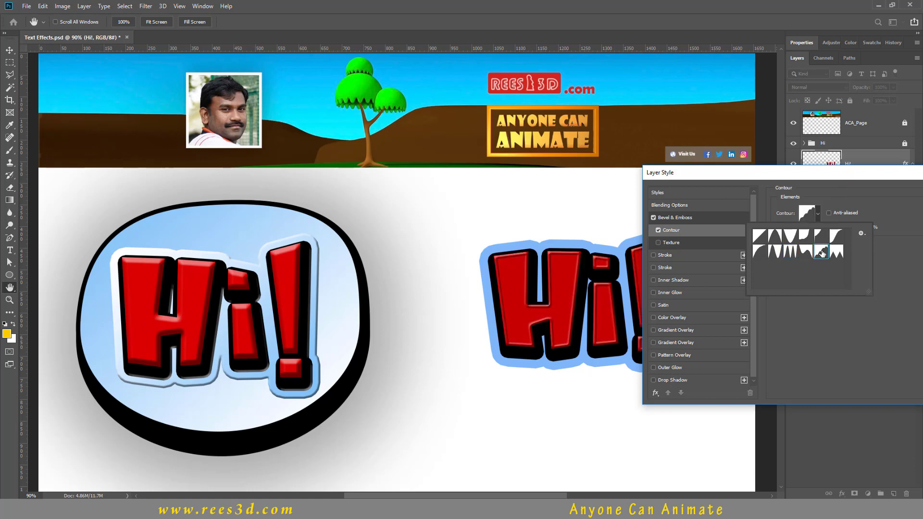
left_click_drag(835, 179, 253, 200)
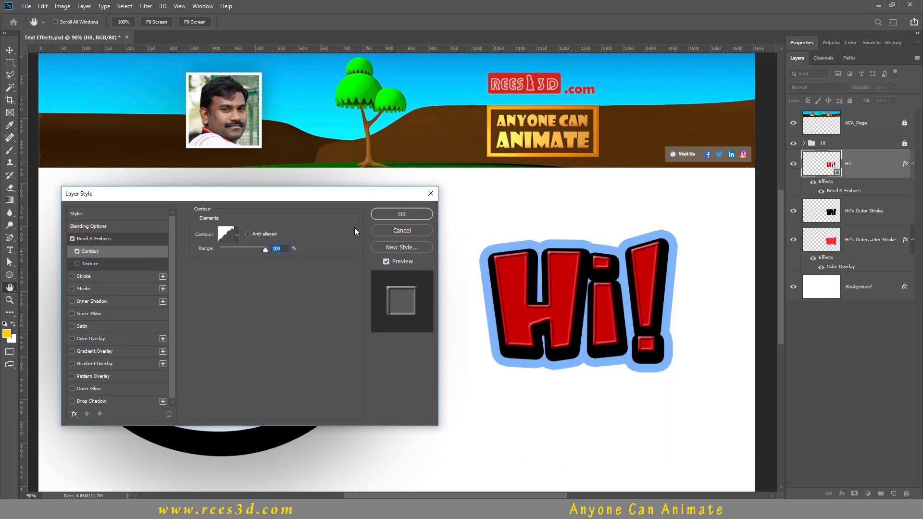
left_click(87, 238)
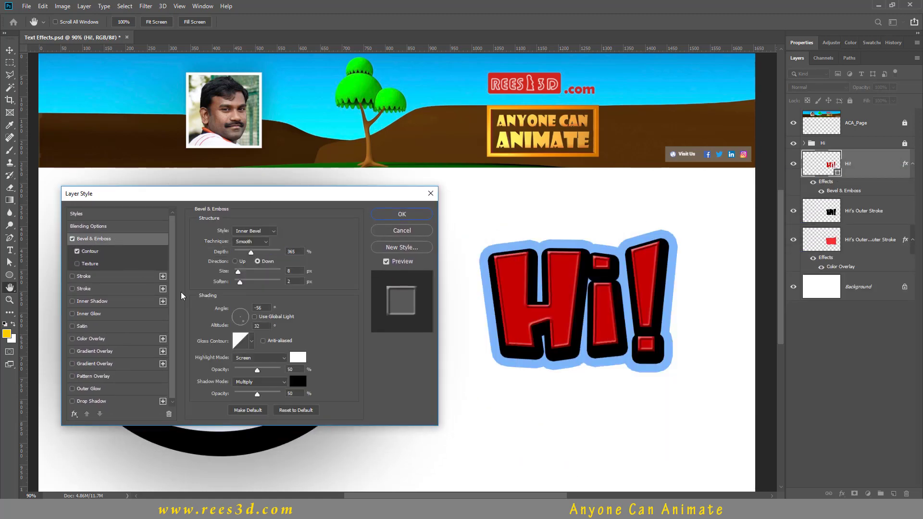
Step: Set the Hi! bevel to Size 9 px, Linear contour and Depth 292%, and apply it
left_click_drag(238, 274, 239, 276)
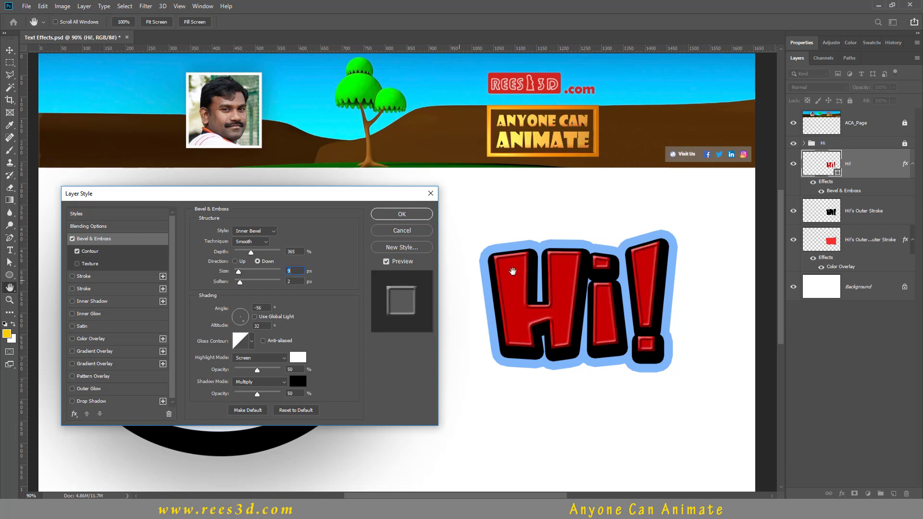
left_click(101, 251)
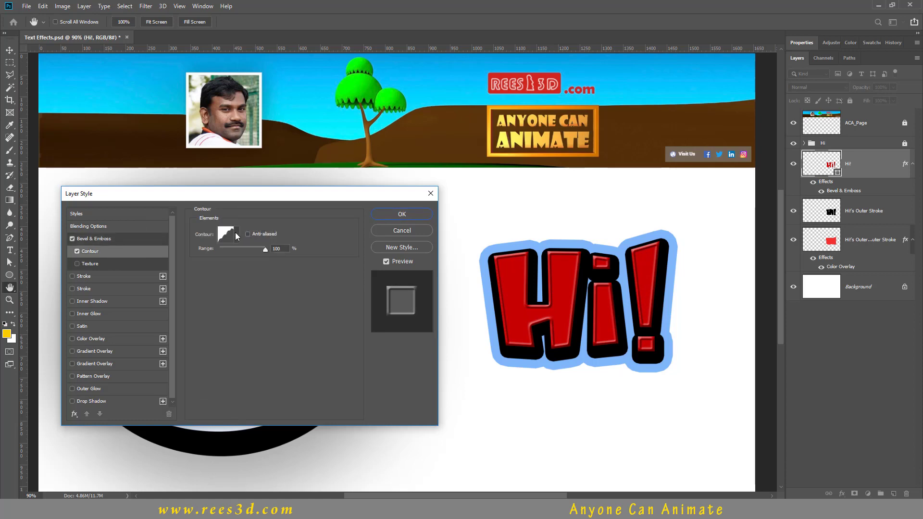
left_click(235, 232)
left_click(186, 258)
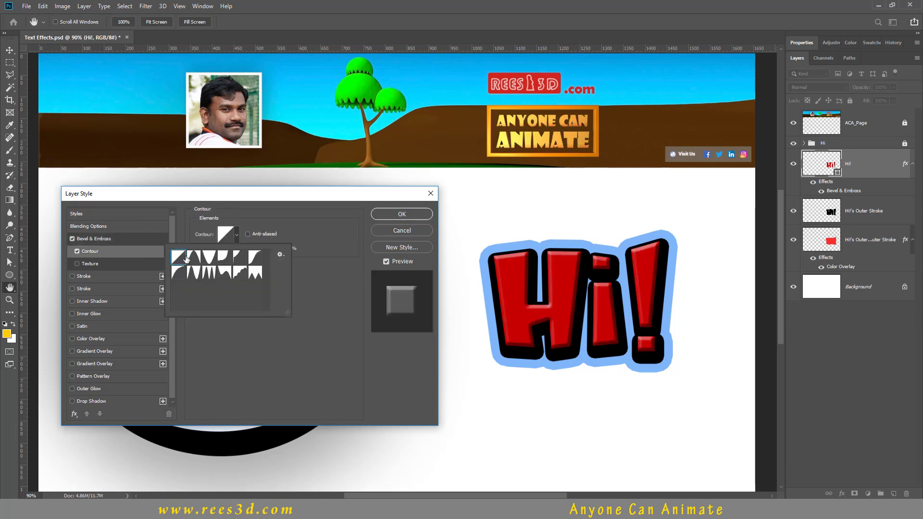
left_click(114, 237)
left_click_drag(260, 252, 248, 253)
left_click_drag(279, 198, 368, 226)
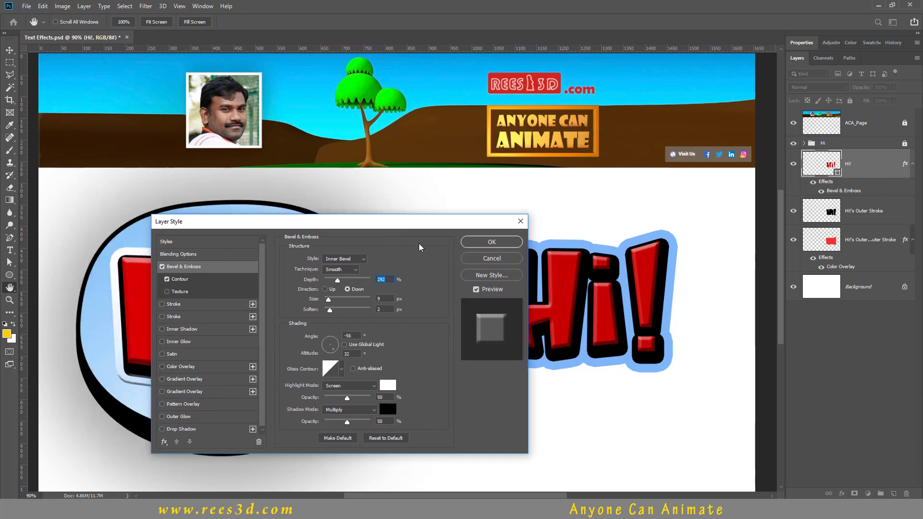
left_click_drag(419, 247, 597, 216)
left_click(720, 232)
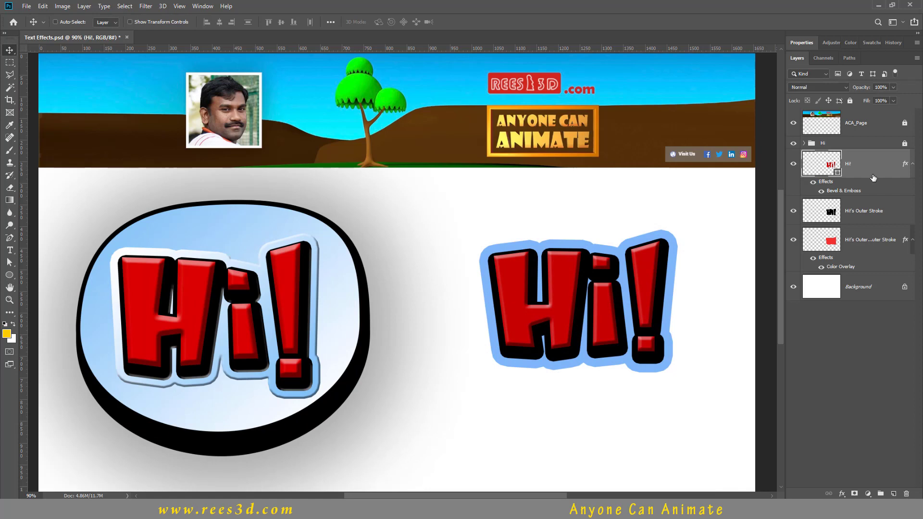
Step: Alt-drag Hi!'s Bevel & Emboss onto the Hi!'s Outer Stroke layer and open that copied effect
left_click(855, 200)
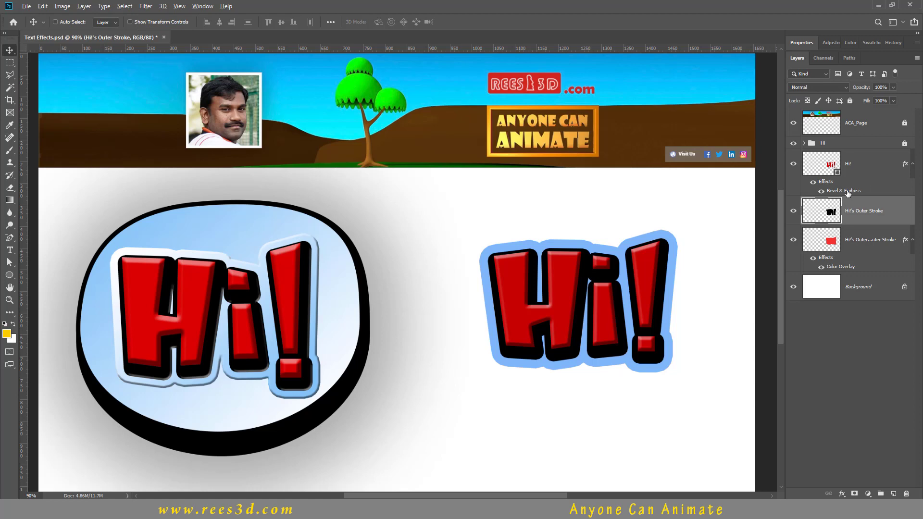
left_click_drag(844, 192, 849, 215)
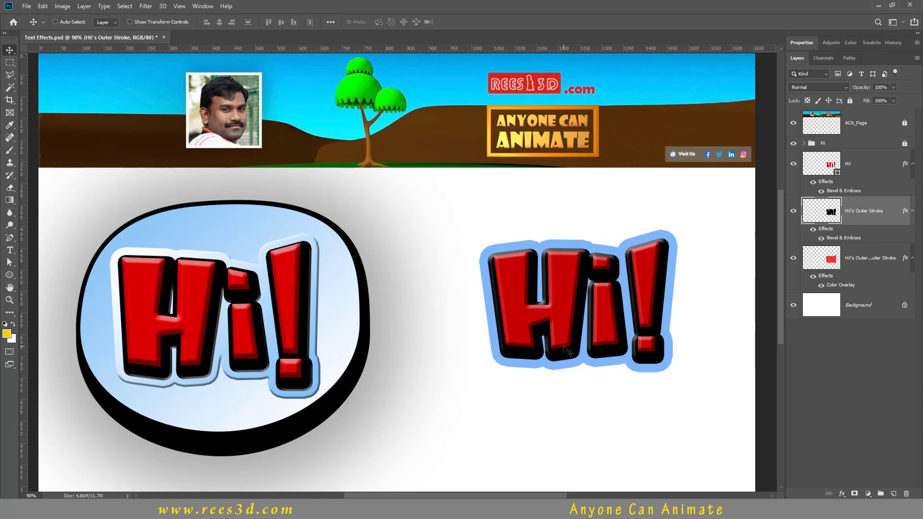
double_click(845, 238)
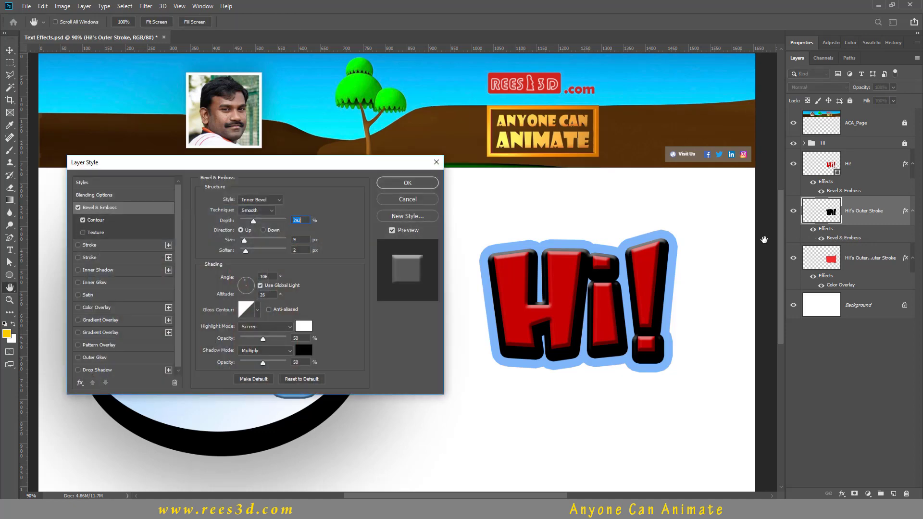
Step: Turn off Use Global Light, set the outline bevel to -70° angle and 32° altitude, and apply
left_click_drag(352, 168, 378, 149)
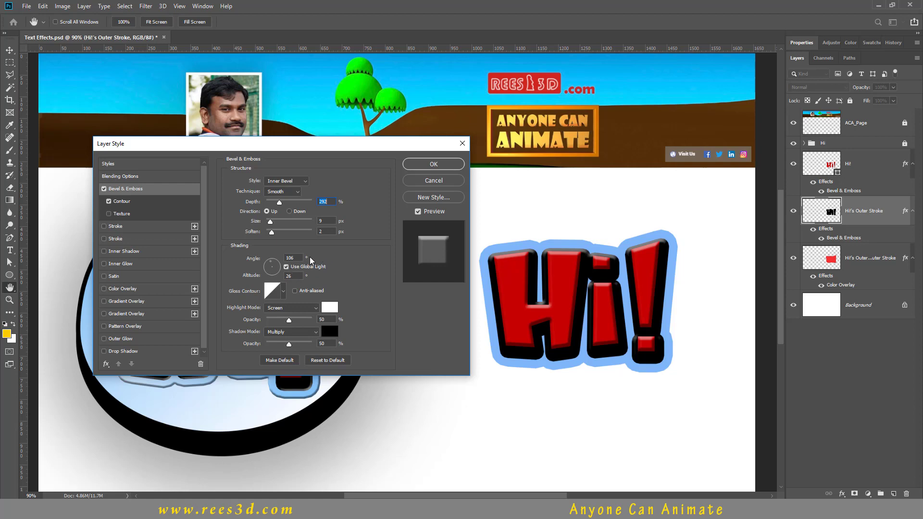
left_click(288, 268)
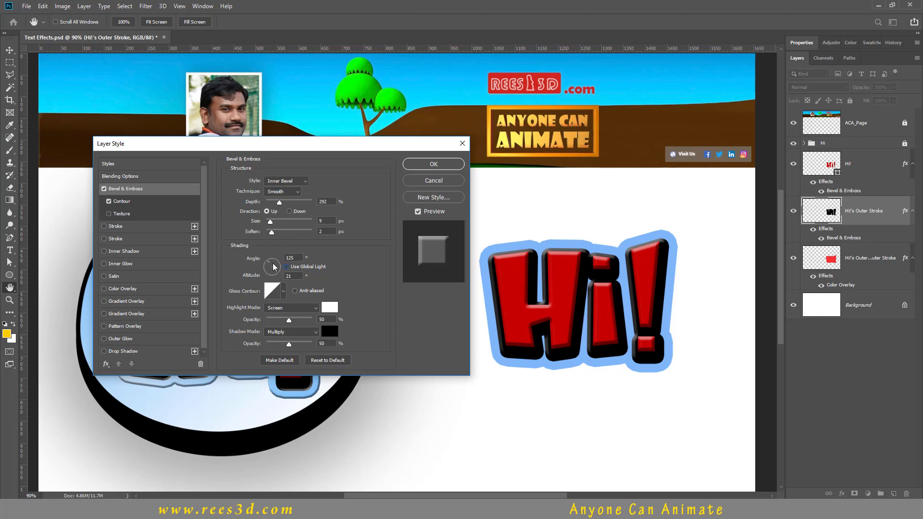
left_click_drag(270, 264, 276, 276)
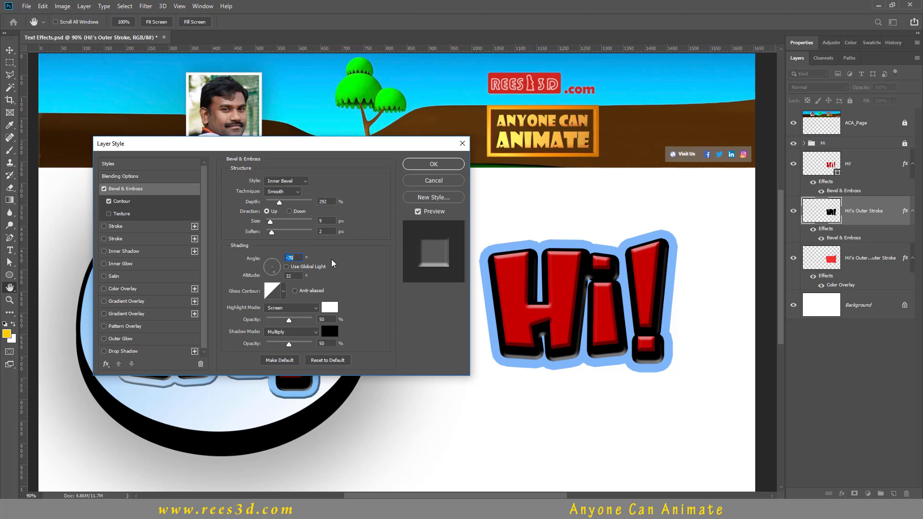
left_click(443, 164)
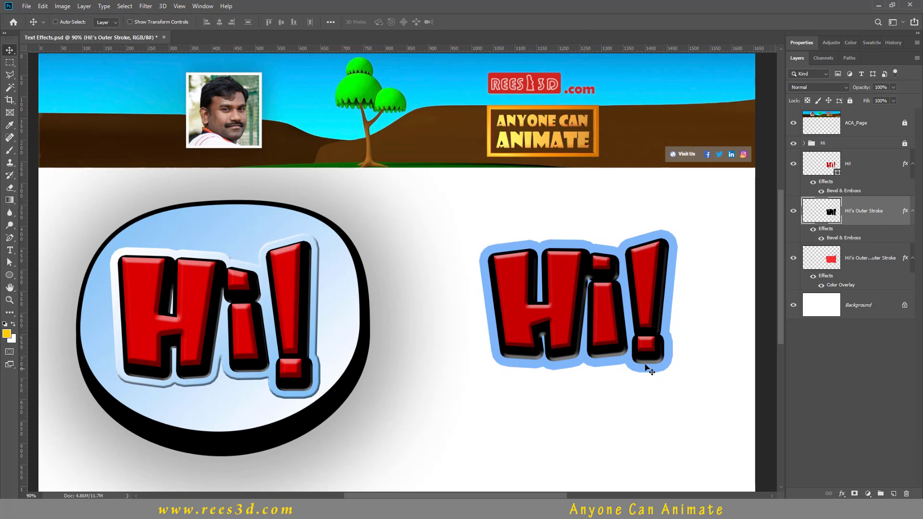
Step: Add a 10 px Bevel & Emboss to the Hi!'s Outer Stroke's Outer Stroke blue ring layer and apply it
left_click(866, 257)
left_click(841, 494)
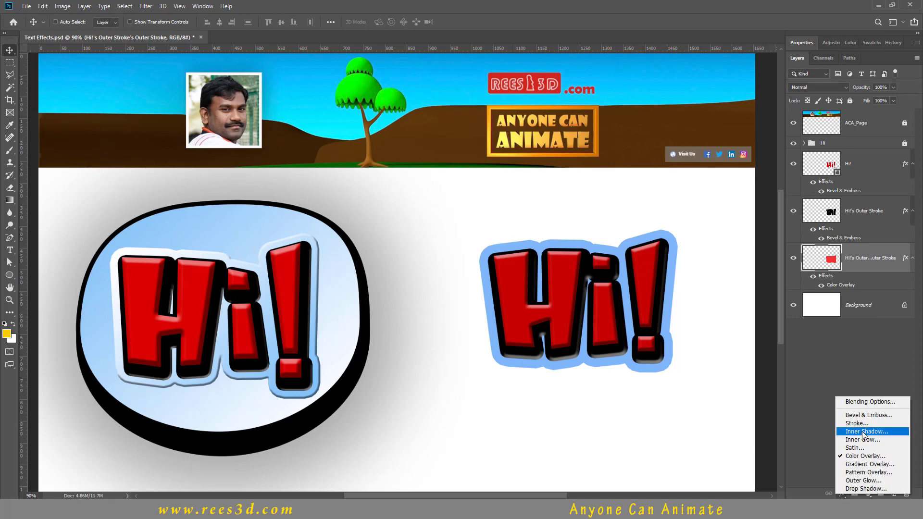
left_click(875, 419)
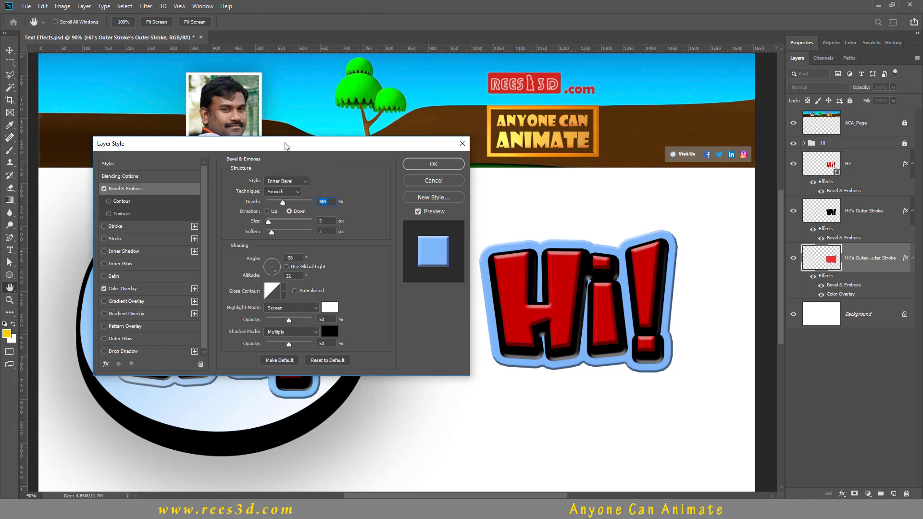
left_click_drag(284, 144, 447, 52)
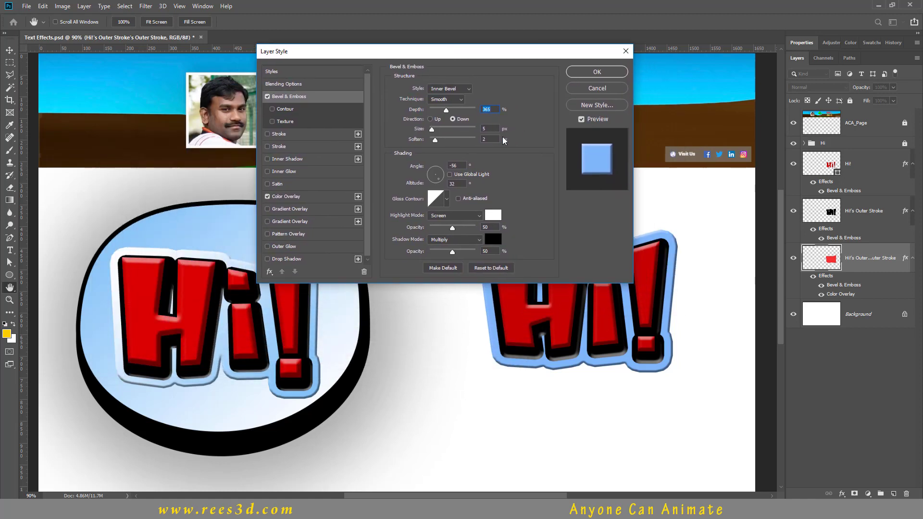
left_click_drag(432, 132, 436, 132)
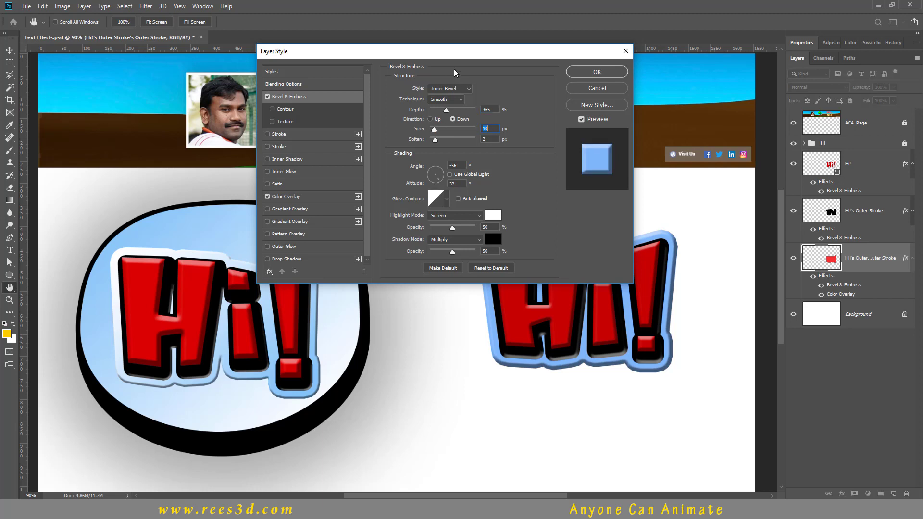
left_click_drag(463, 55, 355, 51)
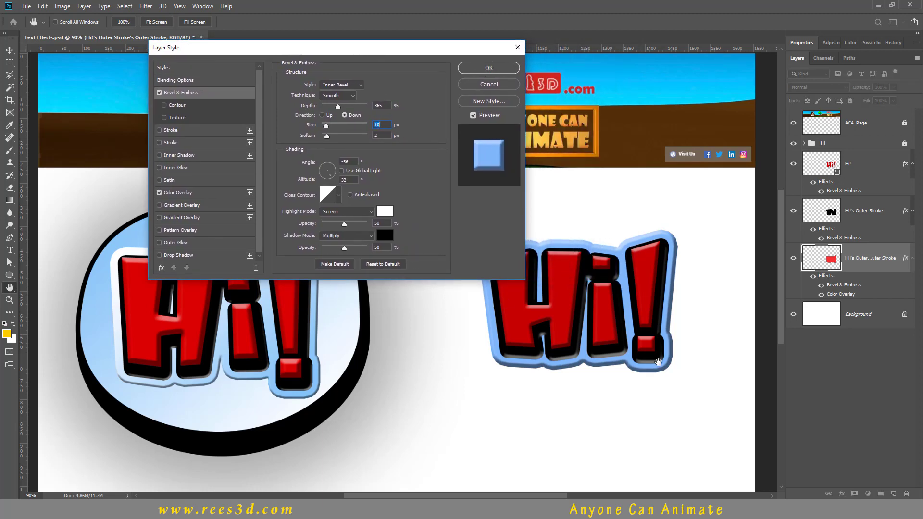
left_click(500, 67)
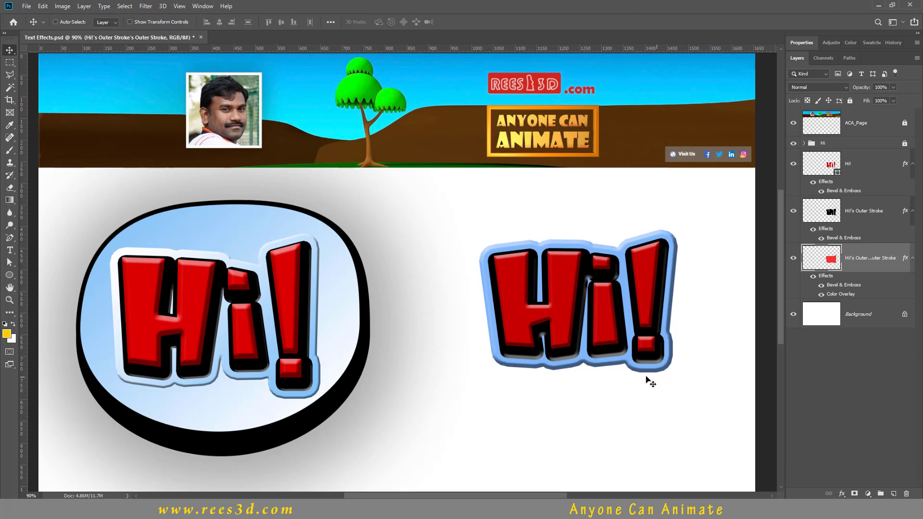
Step: Swap the outline's flat Color Overlay for a light-blue Gradient Overlay with Reverse unticked
double_click(838, 294)
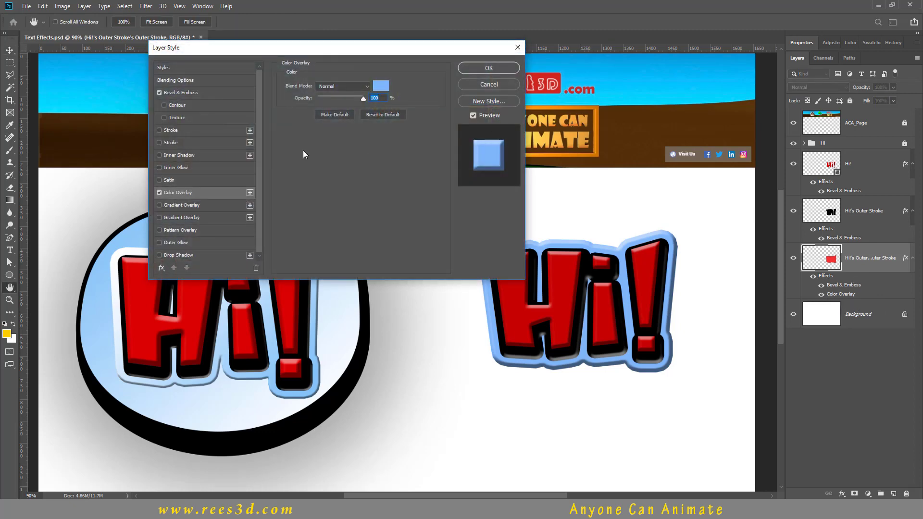
left_click(158, 193)
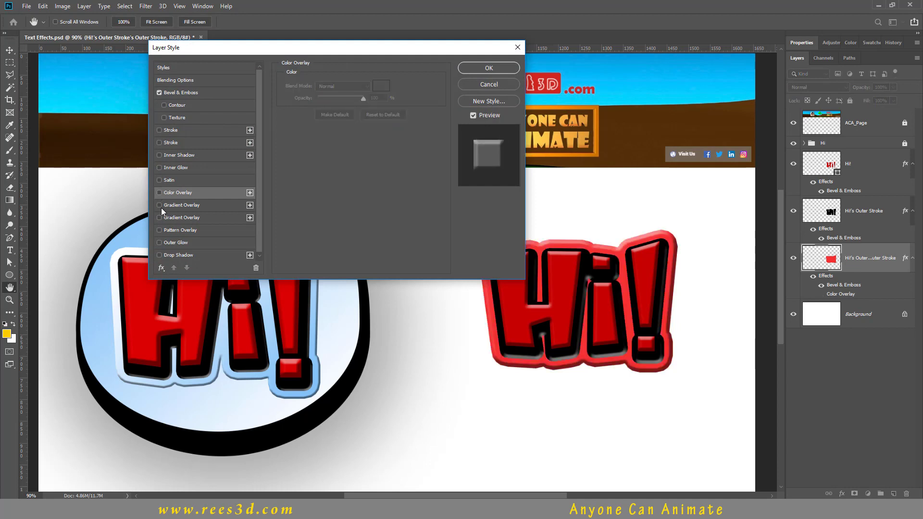
left_click(159, 205)
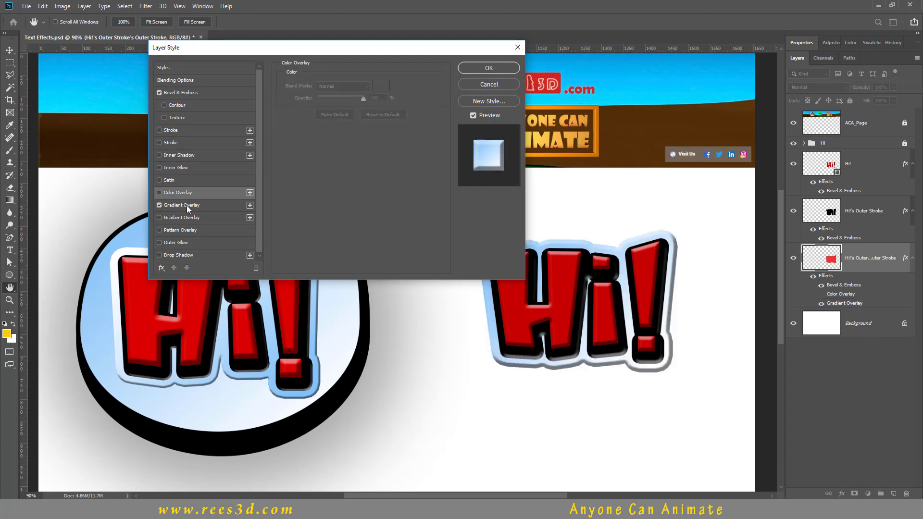
left_click(183, 205)
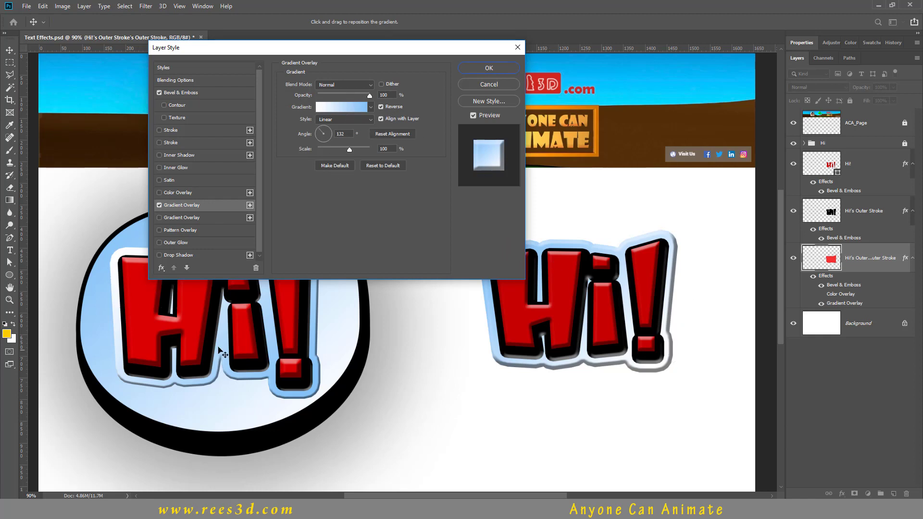
left_click(388, 107)
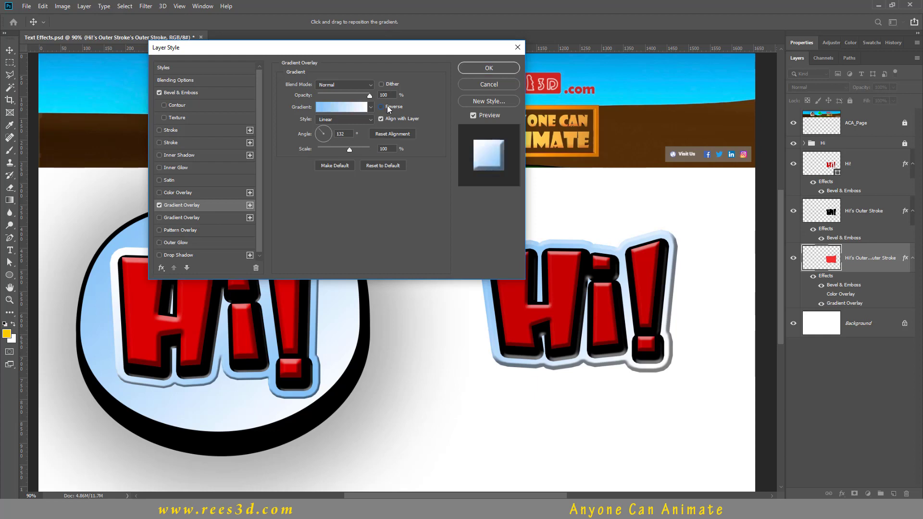
left_click(473, 67)
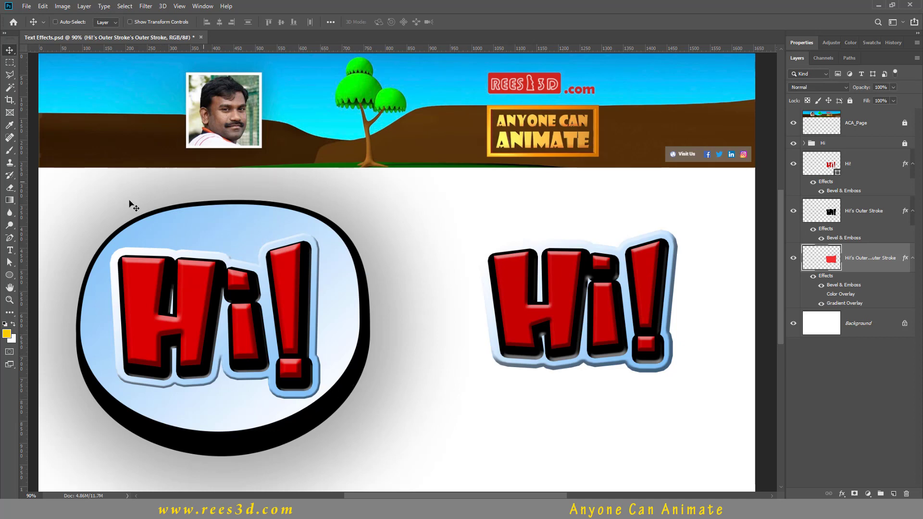
Step: Draw a yellow 657 × 499 px ellipse on a new layer above Background around the right Hi!
left_click(859, 326)
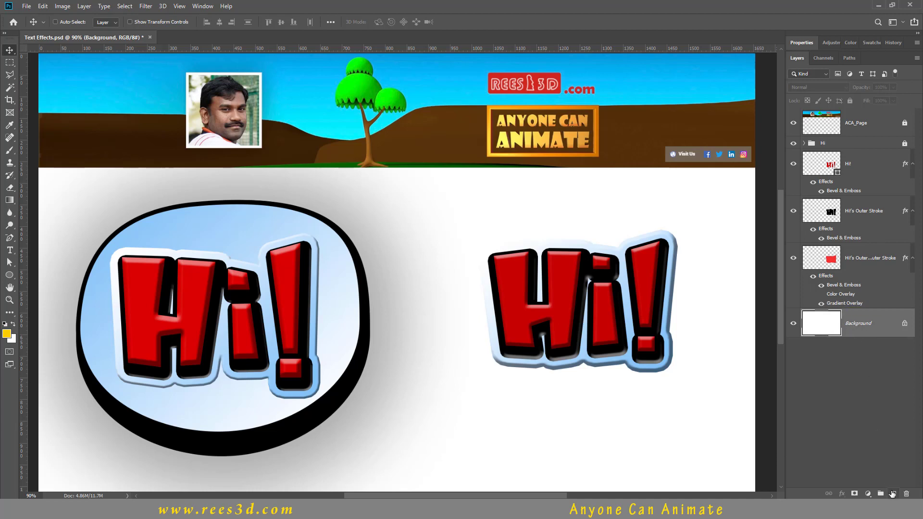
left_click(892, 494)
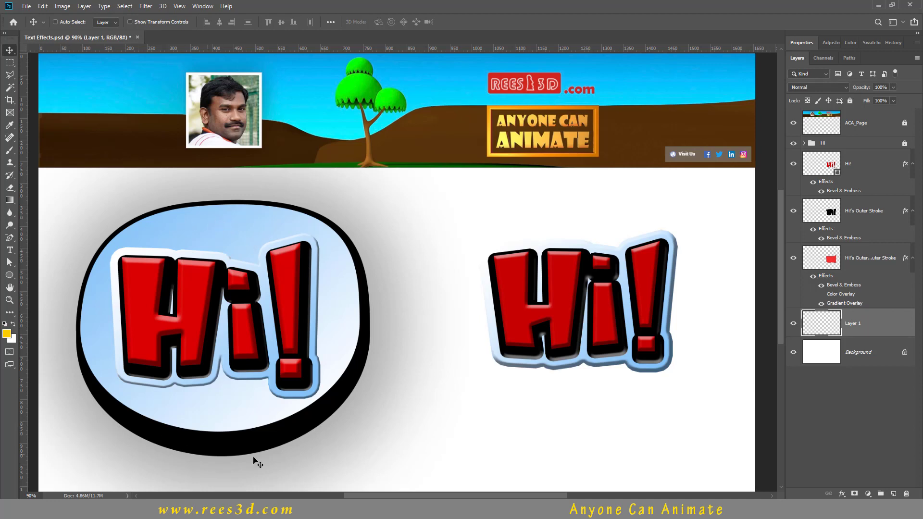
left_click(10, 275)
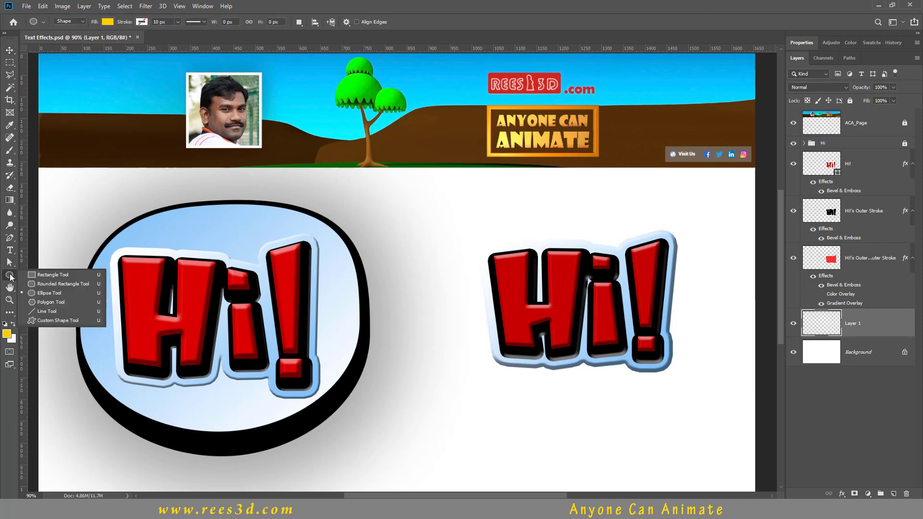
left_click(50, 293)
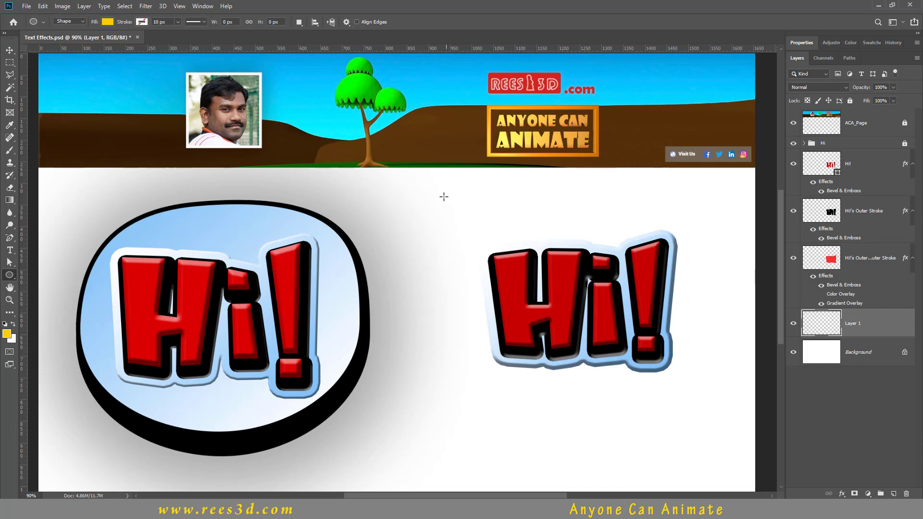
left_click_drag(443, 197, 725, 410)
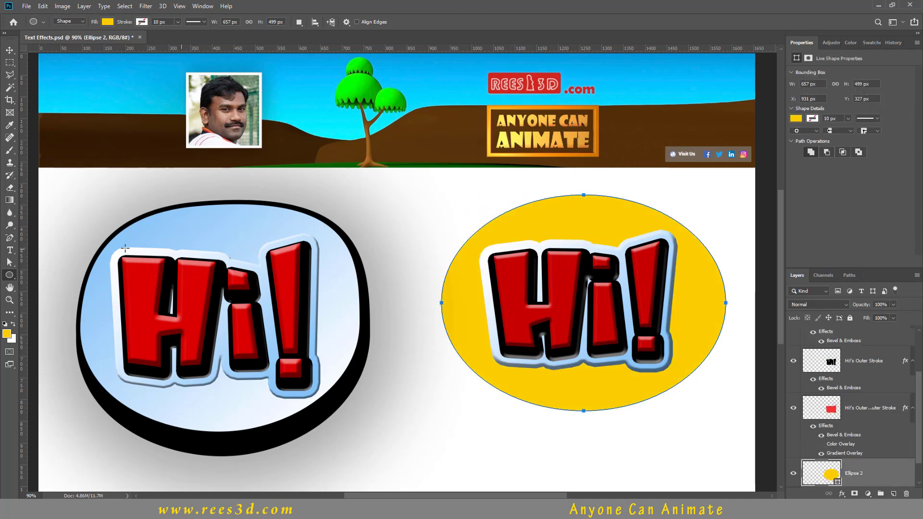
left_click(12, 263)
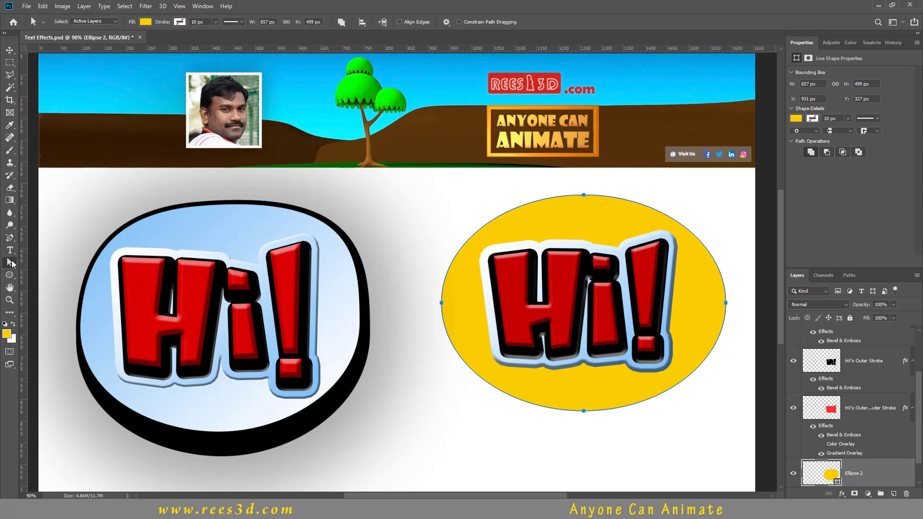
Step: Convert the ellipse to a path and pull its left, lower-right and bottom points outward
left_click(443, 304)
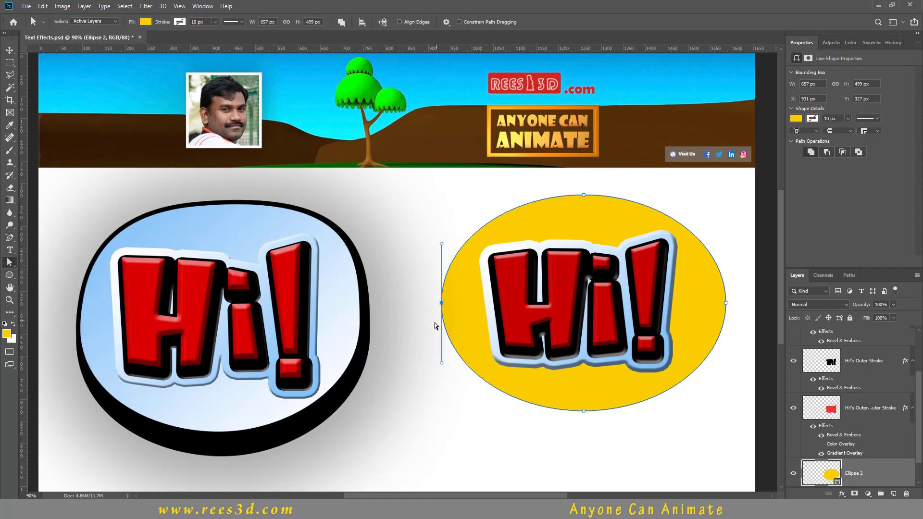
left_click_drag(446, 371, 450, 401)
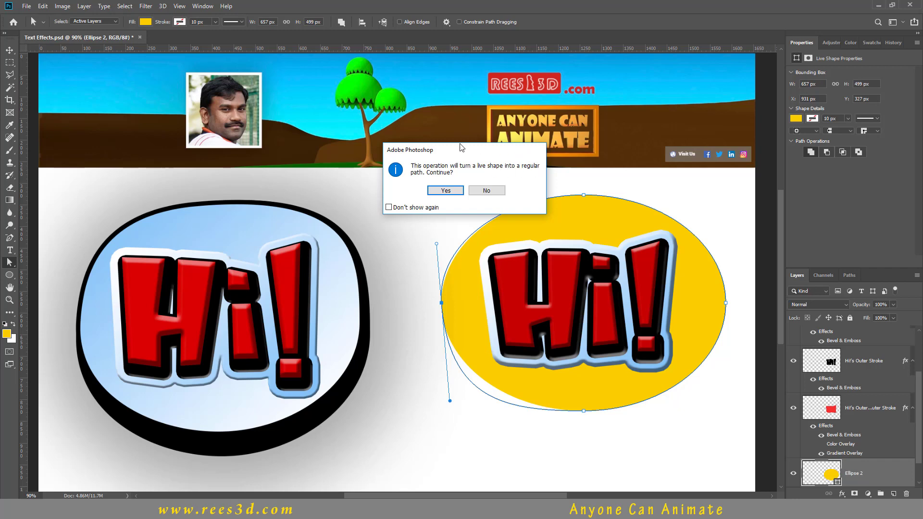
left_click(446, 191)
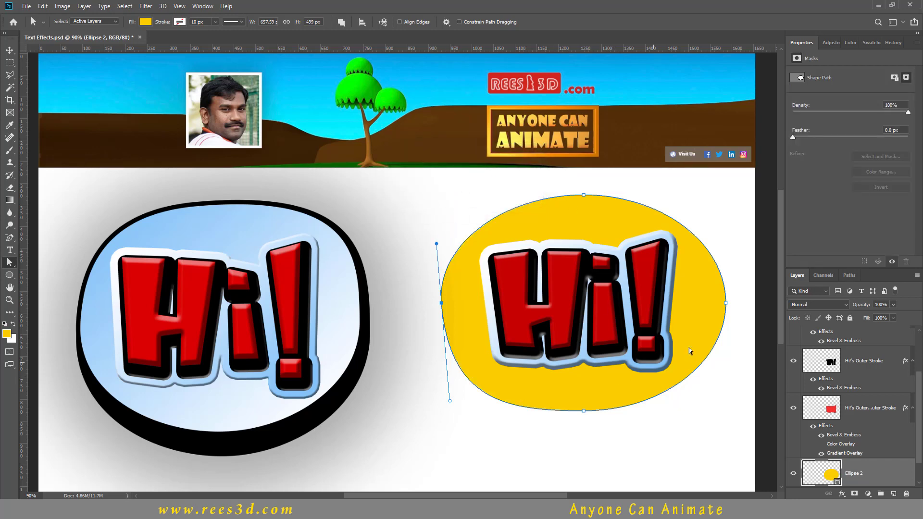
left_click(726, 303)
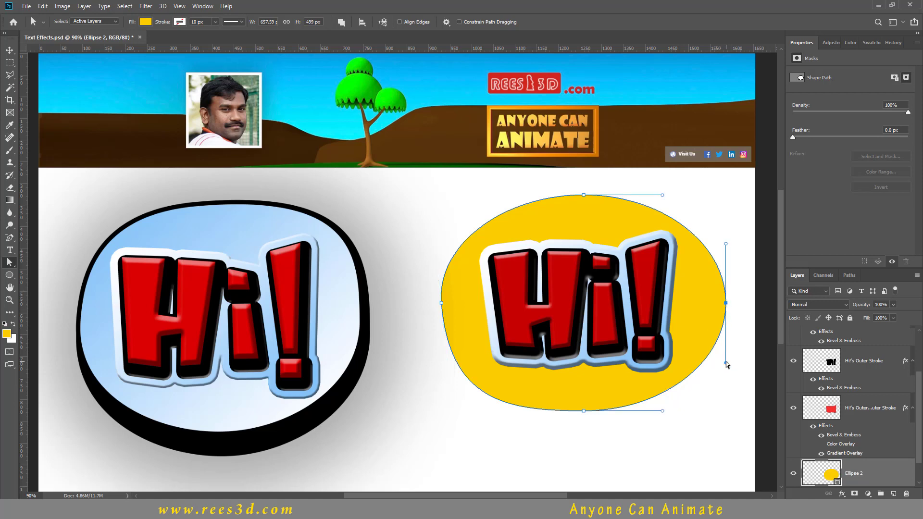
left_click_drag(725, 362, 727, 384)
left_click_drag(585, 412, 610, 418)
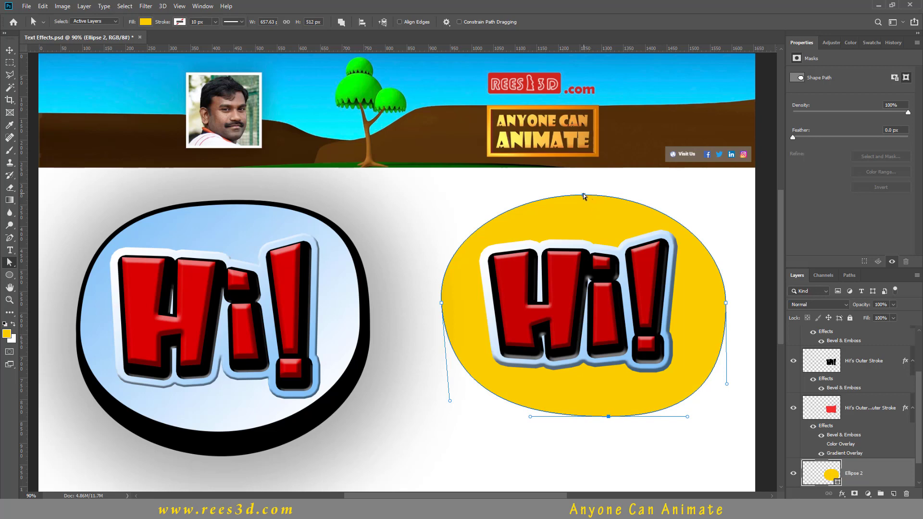
Step: Raise and tilt the ellipse's top curve into a broader, lopsided dome about 513 px tall
left_click_drag(583, 194, 577, 186)
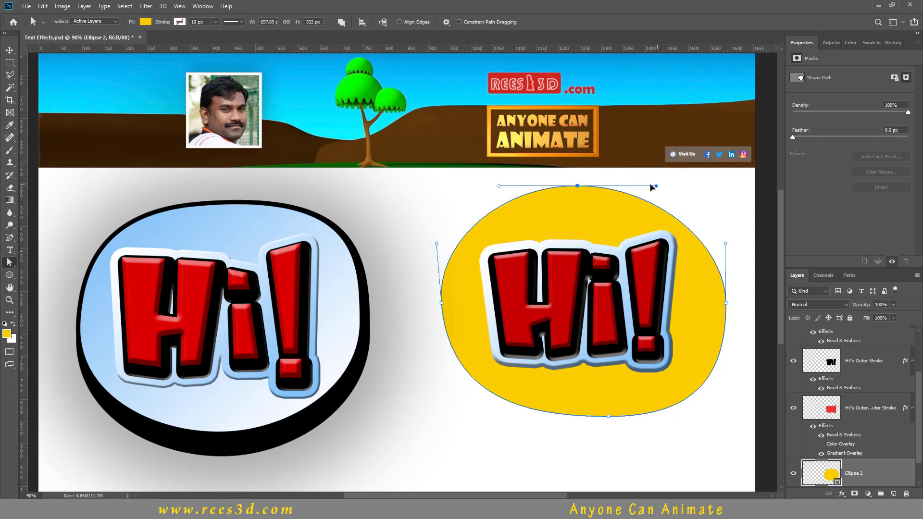
left_click_drag(654, 186, 634, 192)
mouse_move(500, 186)
left_mouse_down()
mouse_move(510, 176)
mouse_move(507, 195)
left_mouse_up()
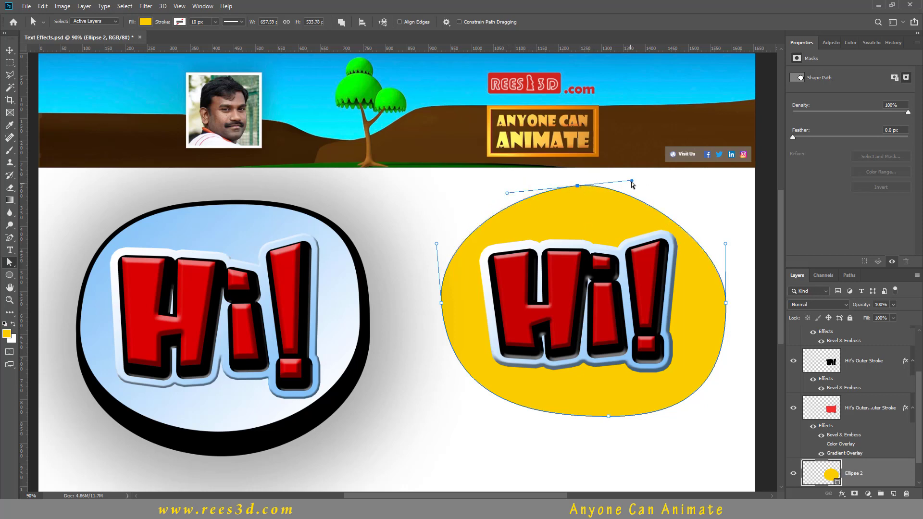
left_click_drag(632, 181, 660, 177)
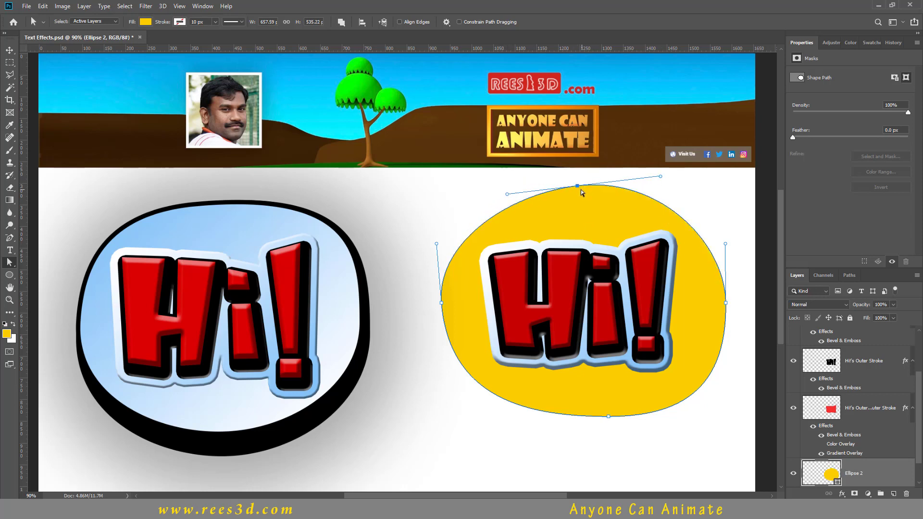
left_click_drag(579, 186, 587, 196)
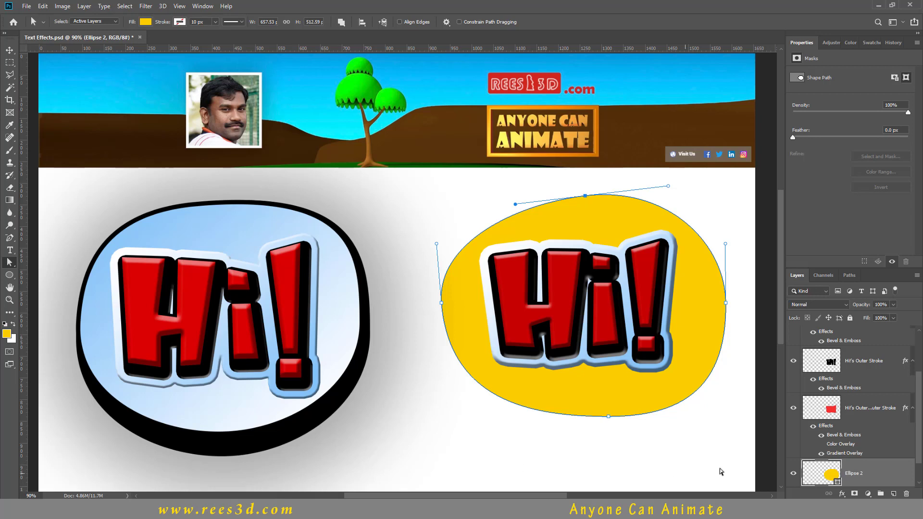
Step: Fill Ellipse 2 with a reversed light-blue linear Gradient Overlay at 132°
scroll(838, 428, "down", 1)
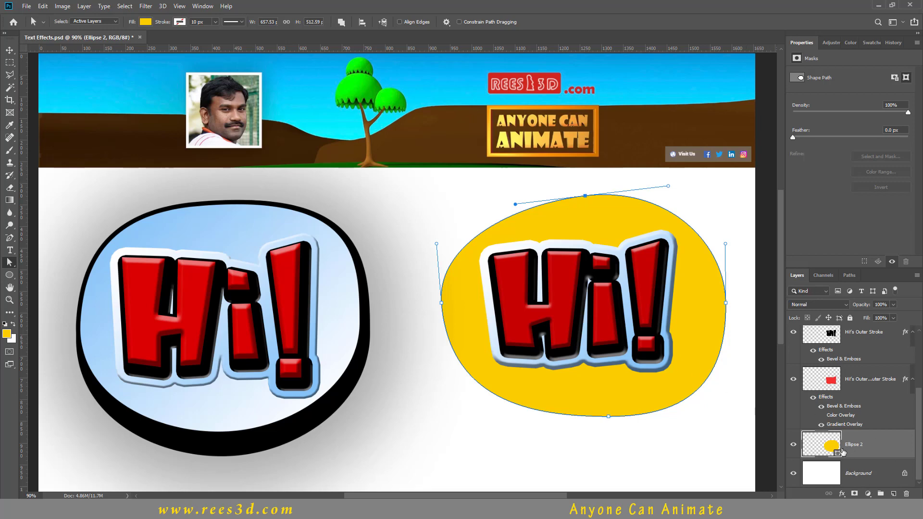
left_click(842, 494)
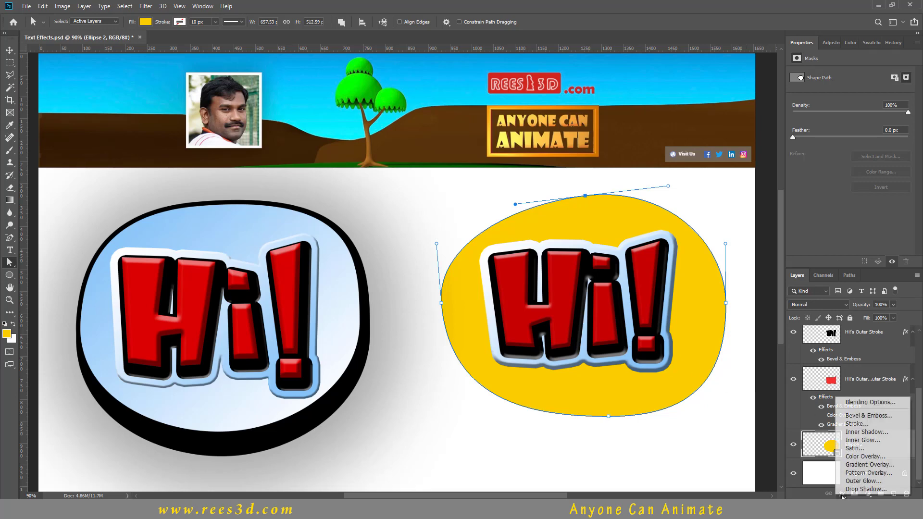
left_click(861, 467)
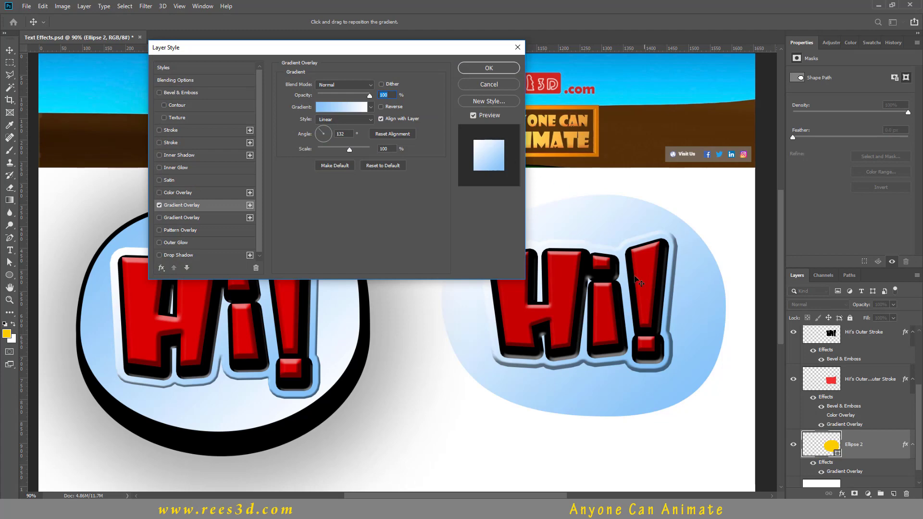
left_click_drag(366, 53, 446, 59)
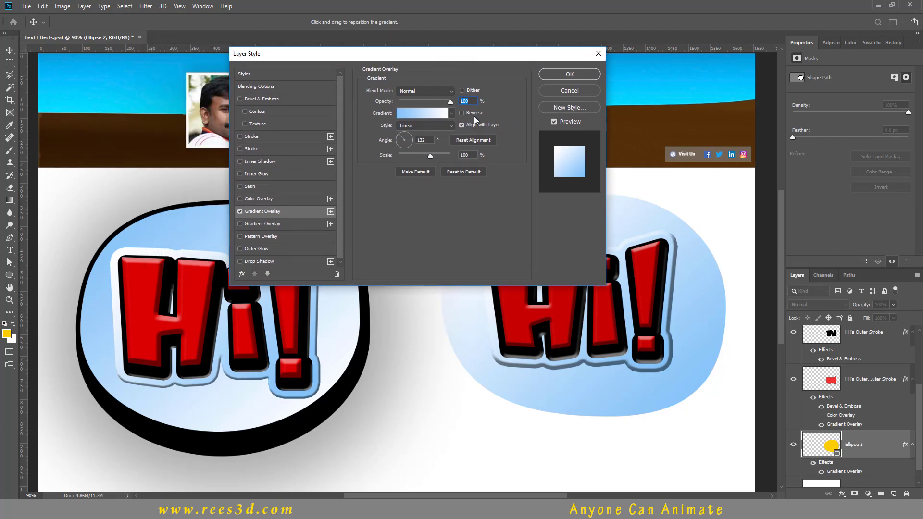
left_click(462, 113)
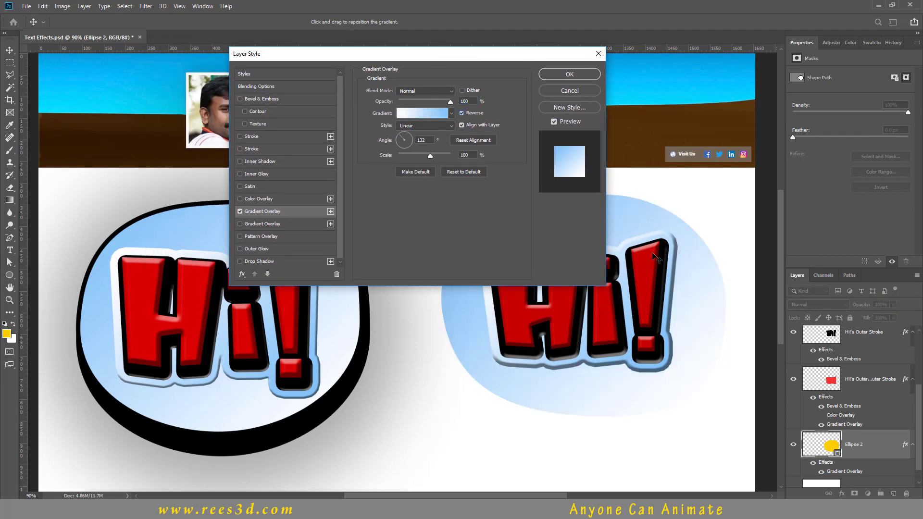
left_click(569, 75)
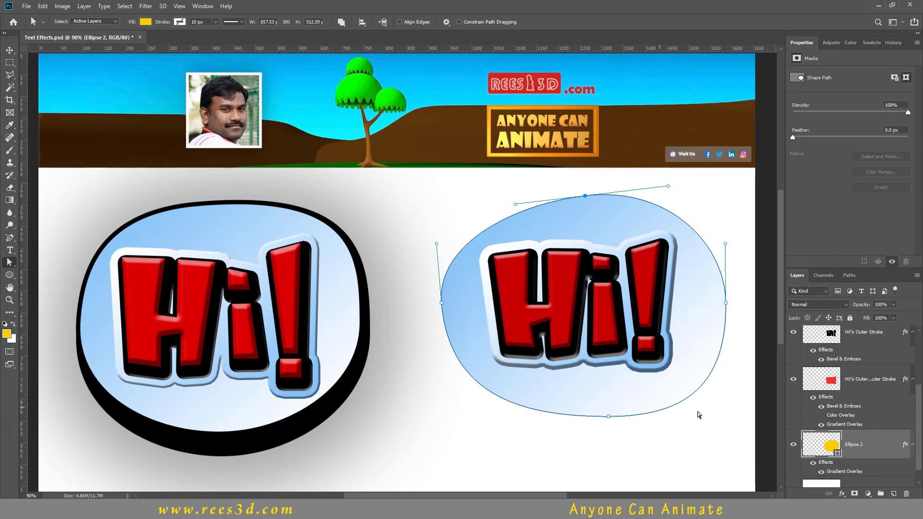
Step: Duplicate Ellipse 2, then hide the original's effects and set its fill to black
scroll(851, 452, "down", 1)
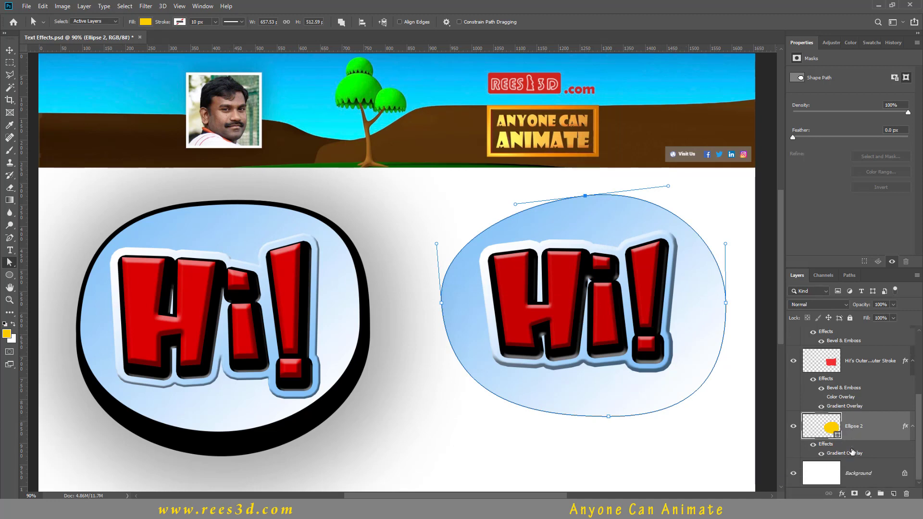
left_click_drag(856, 430, 894, 493)
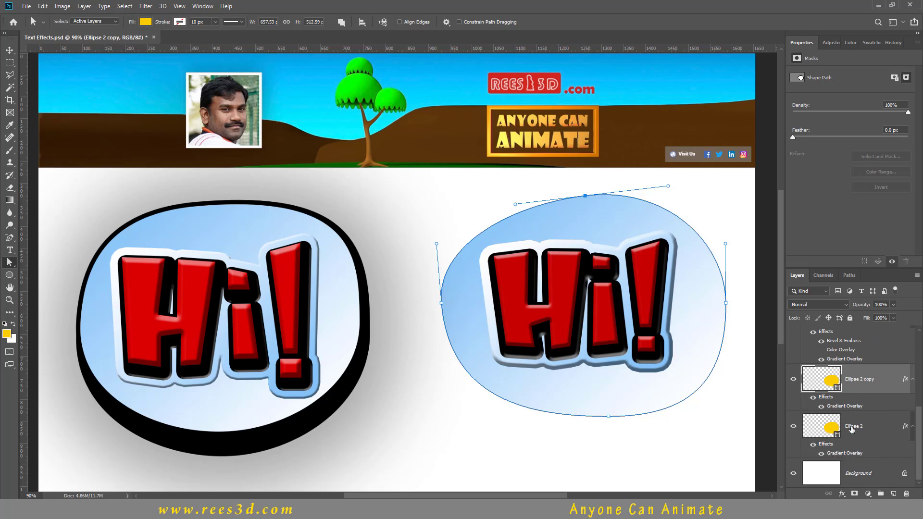
left_click(851, 434)
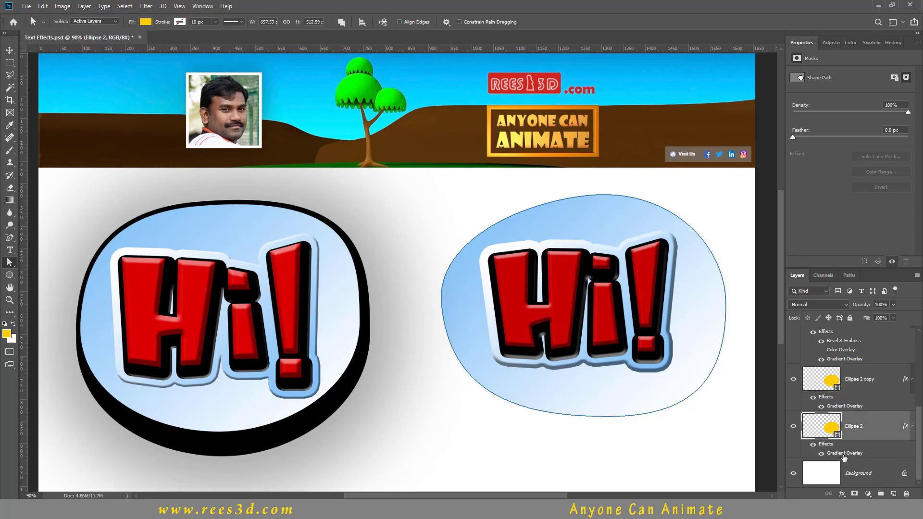
left_click(813, 445)
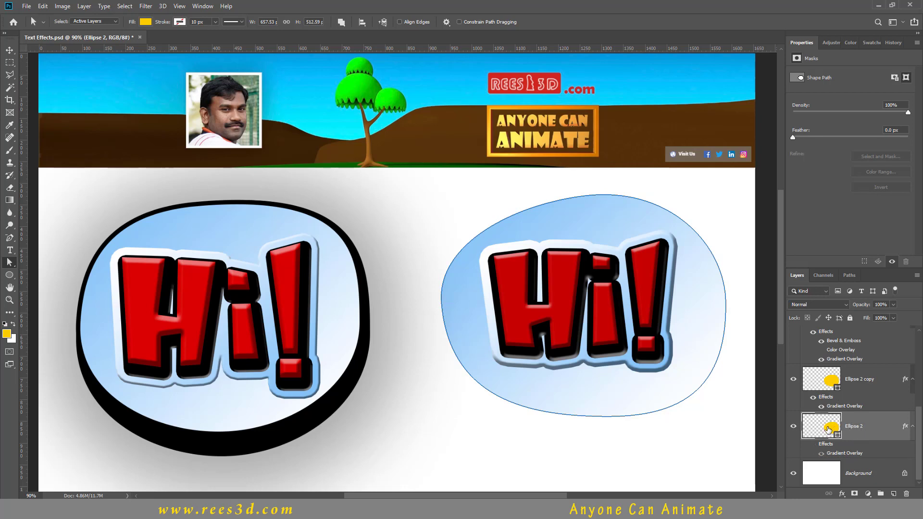
left_click(145, 21)
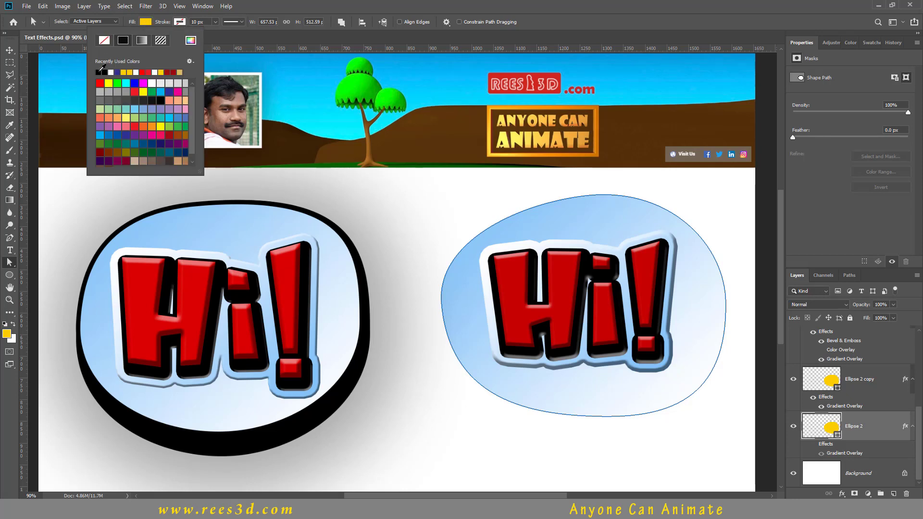
left_click(161, 99)
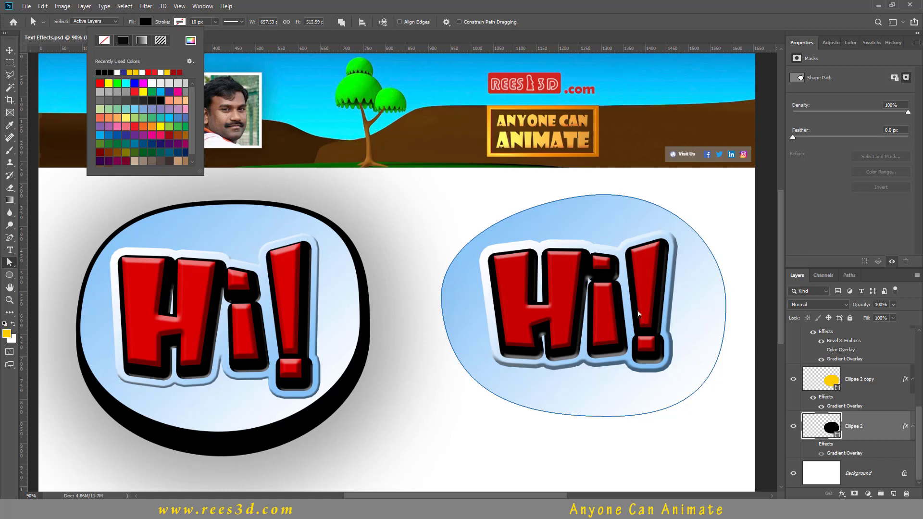
left_click(854, 434)
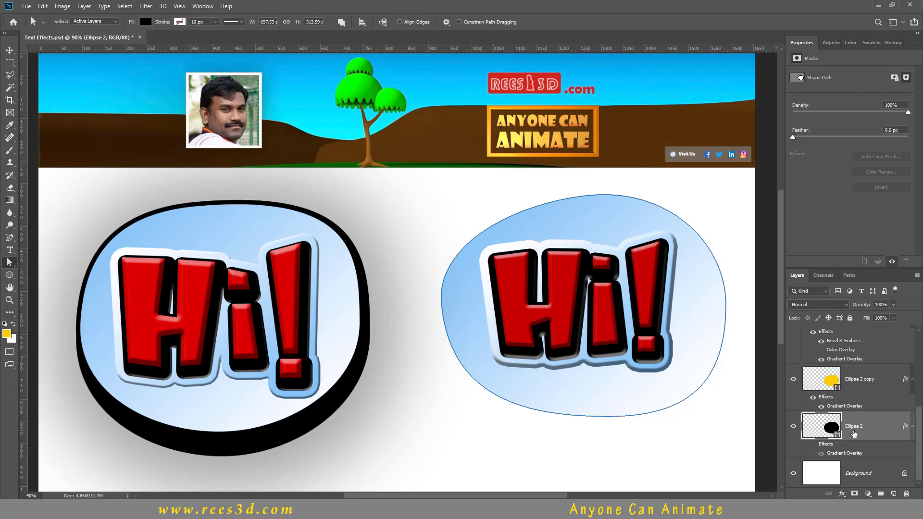
Step: Scale the black Ellipse 2 to about 104% × 111% so it forms a rim under the bubble
key("ctrl+t")
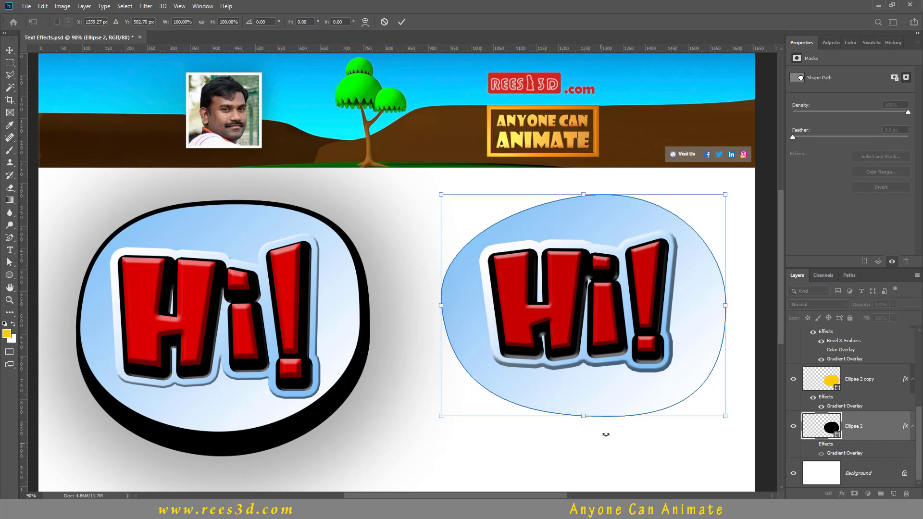
left_click_drag(584, 416, 584, 431)
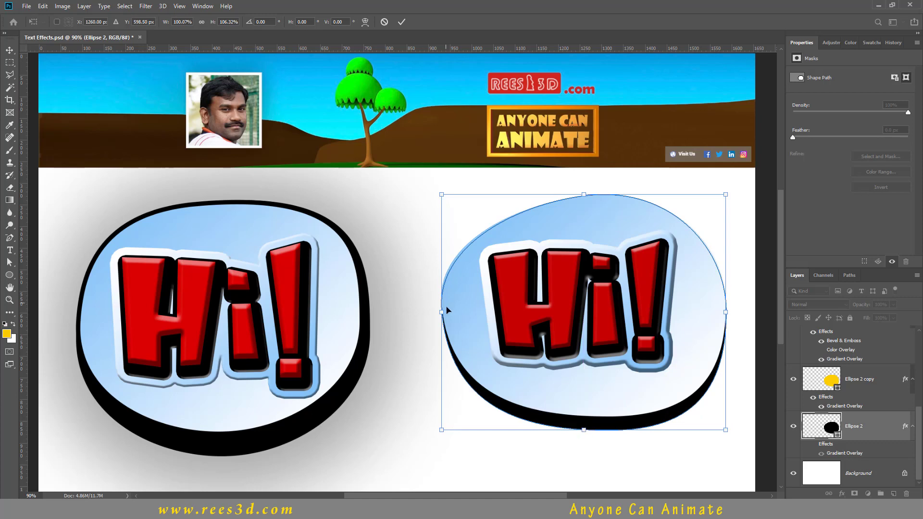
left_click_drag(443, 312, 436, 312)
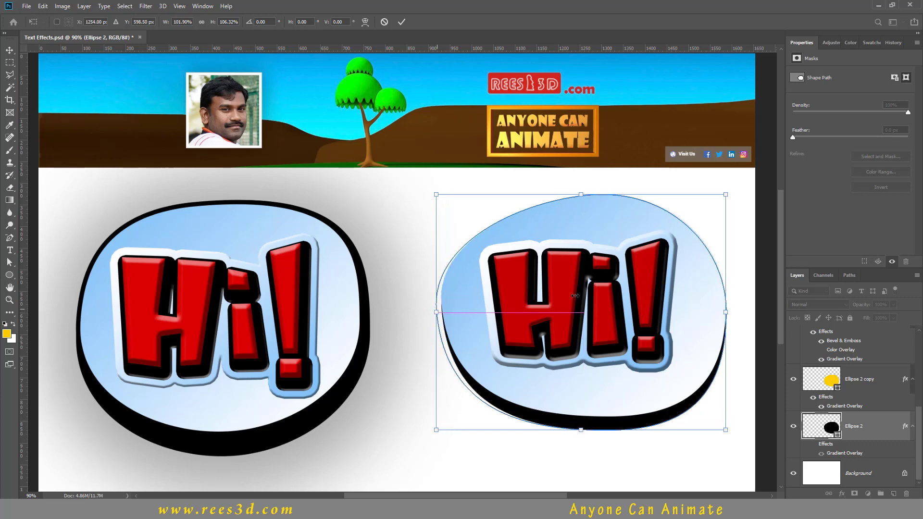
left_click_drag(726, 312, 731, 312)
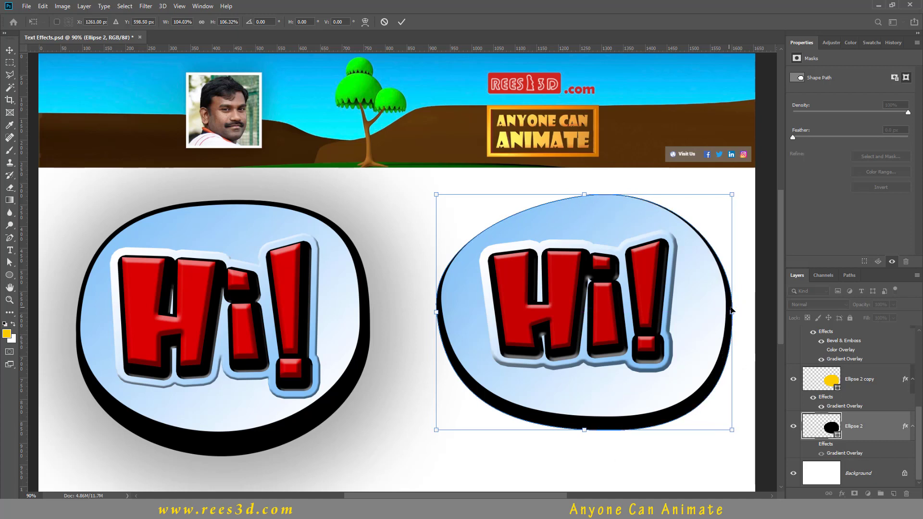
left_click_drag(583, 195, 583, 192)
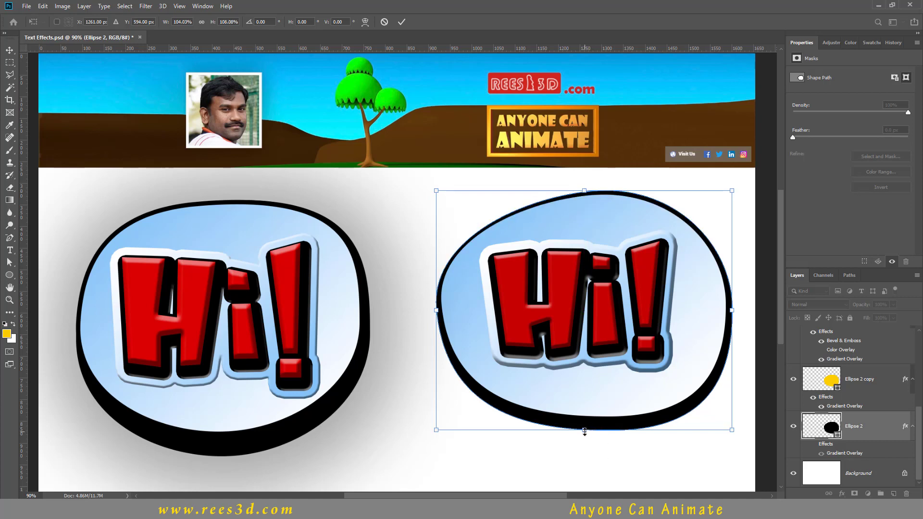
left_click_drag(585, 432, 585, 437)
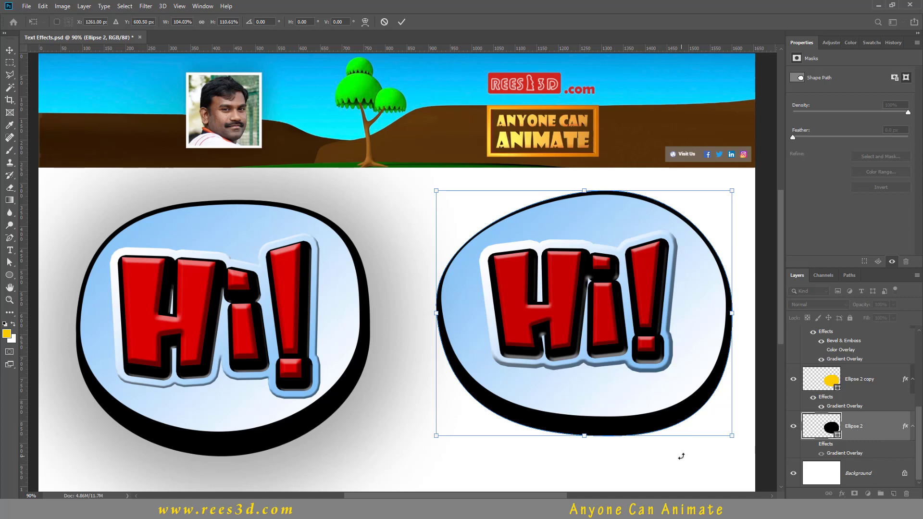
key("Return")
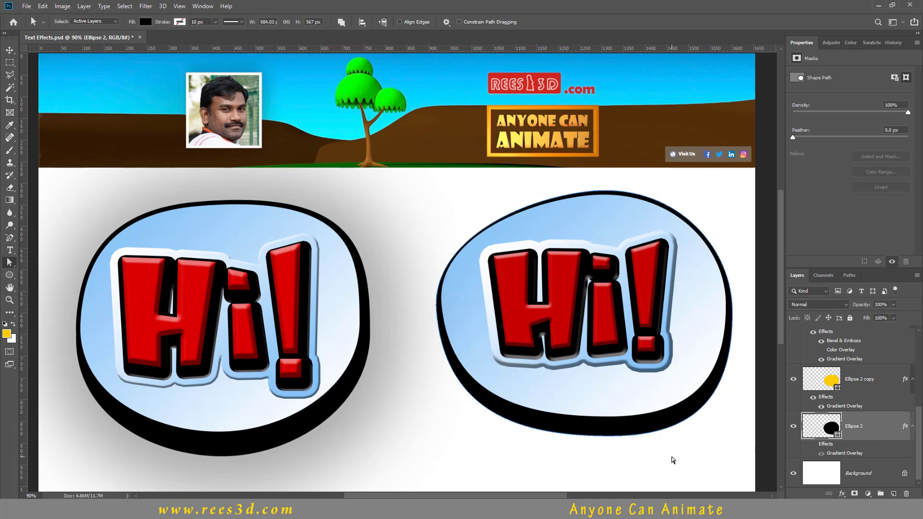
key("ctrl+minus")
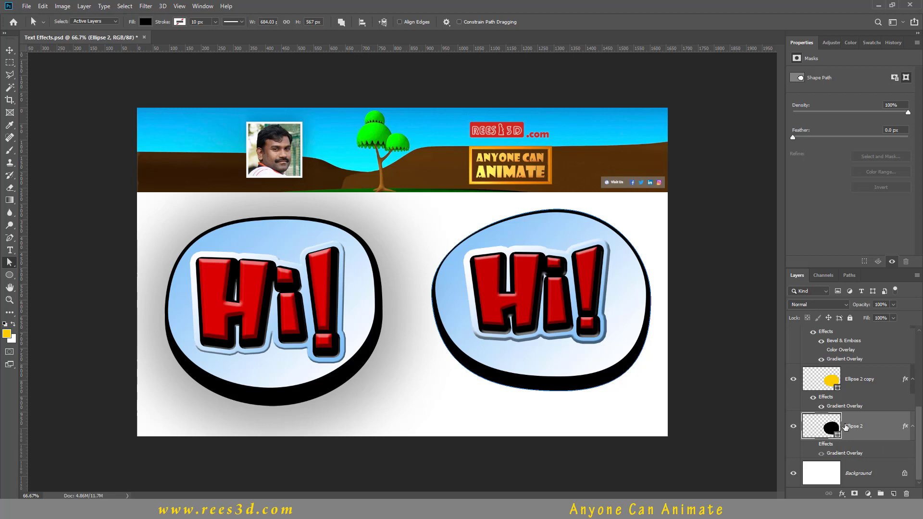
Step: Add a Drop Shadow to Ellipse 2 with Distance 0, Size 95 and slightly more Spread
left_click(842, 494)
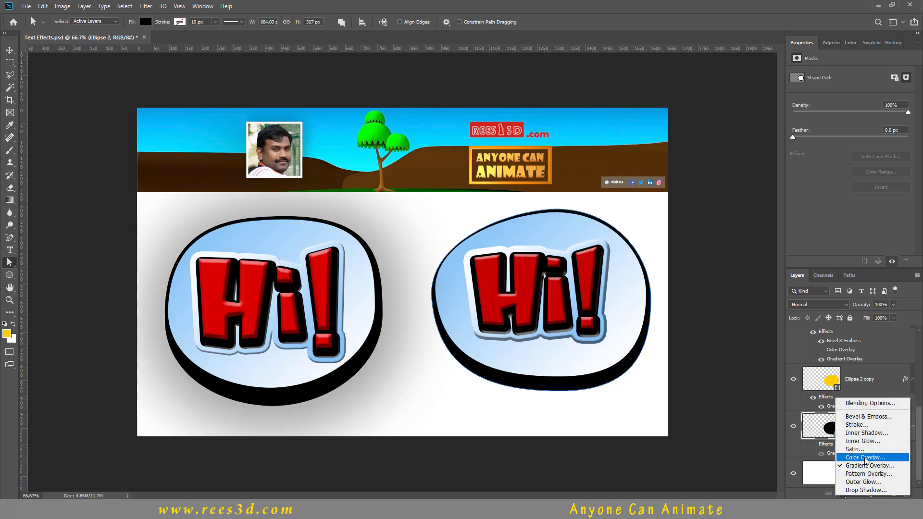
left_click(865, 490)
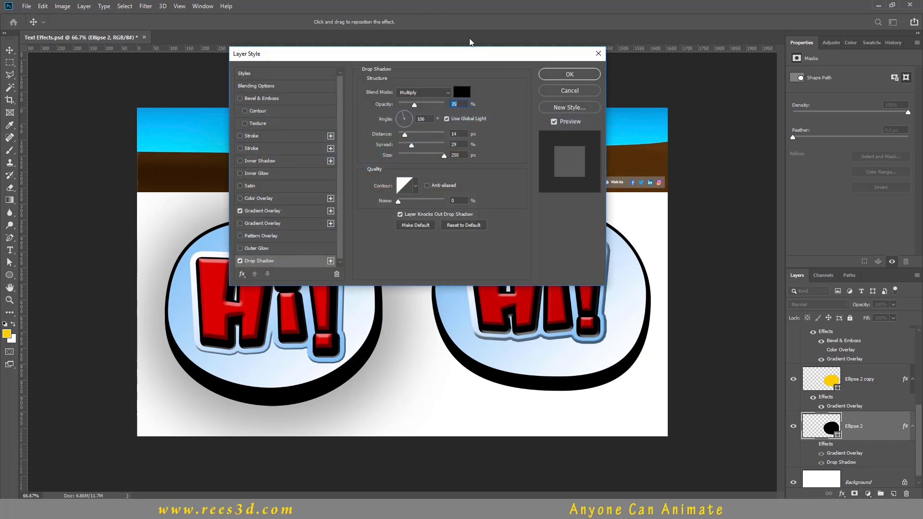
left_click_drag(480, 57, 367, 62)
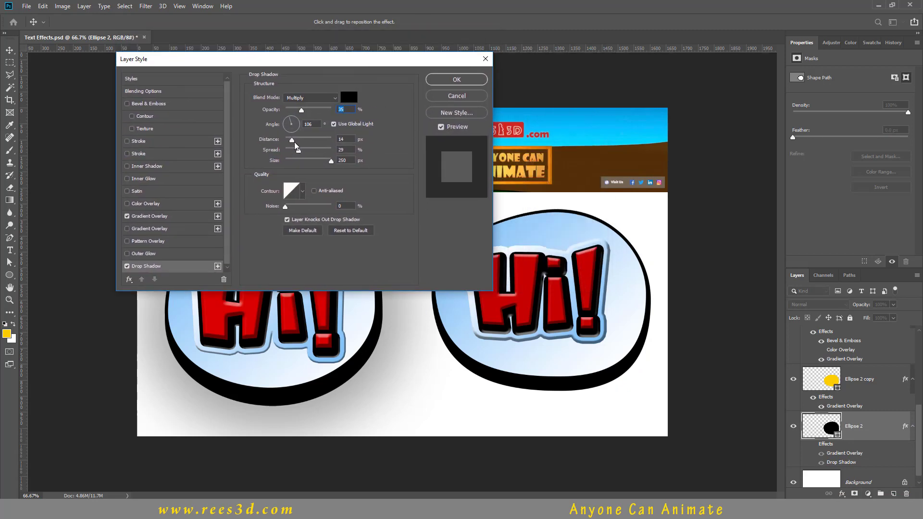
left_click_drag(331, 161, 303, 161)
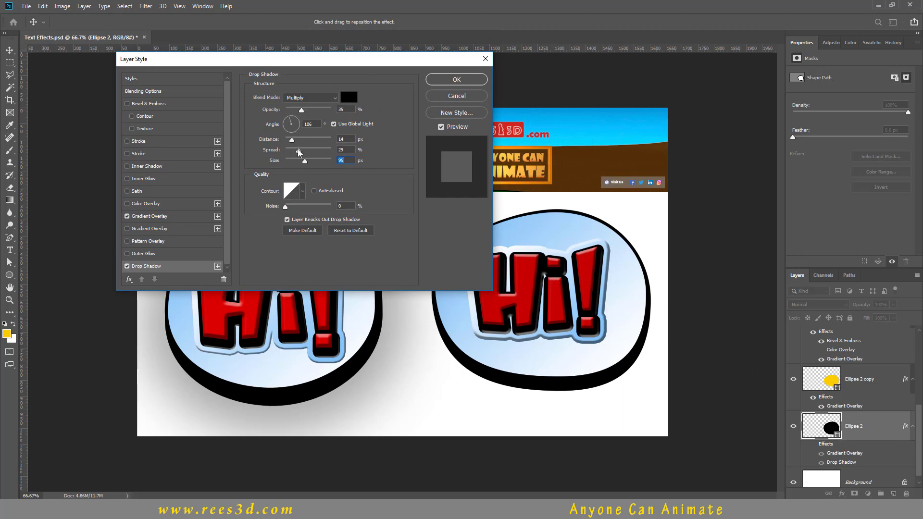
left_click_drag(299, 151, 312, 152)
left_click_drag(292, 139, 275, 149)
left_click(440, 80)
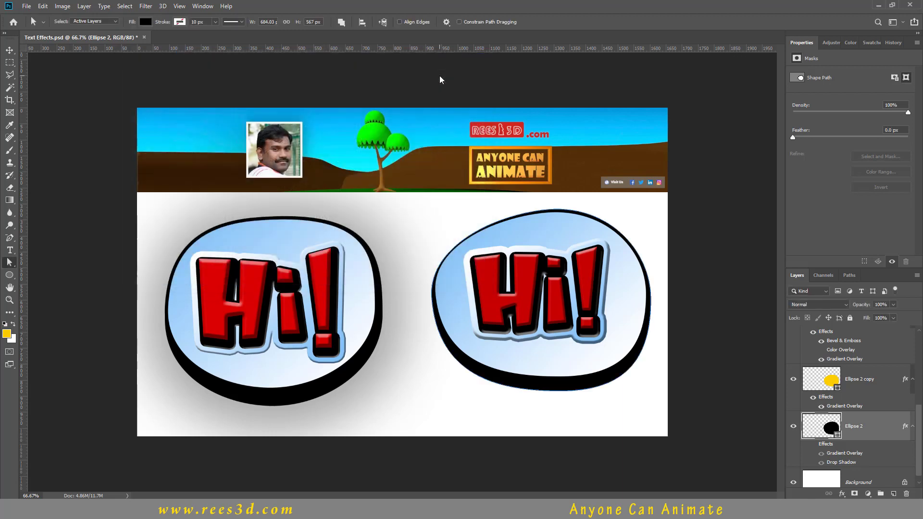
Step: Show Ellipse 2's effects again, then hide its Gradient Overlay
left_click(813, 444)
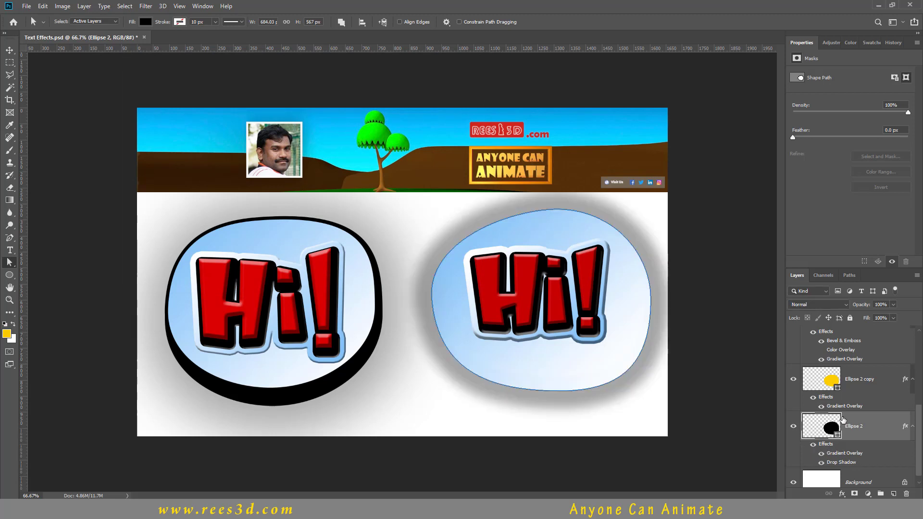
double_click(847, 462)
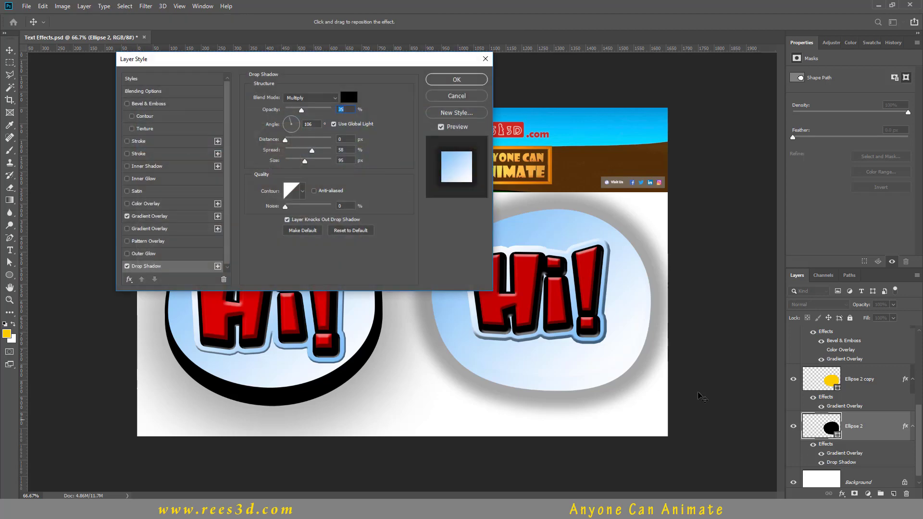
left_click(457, 96)
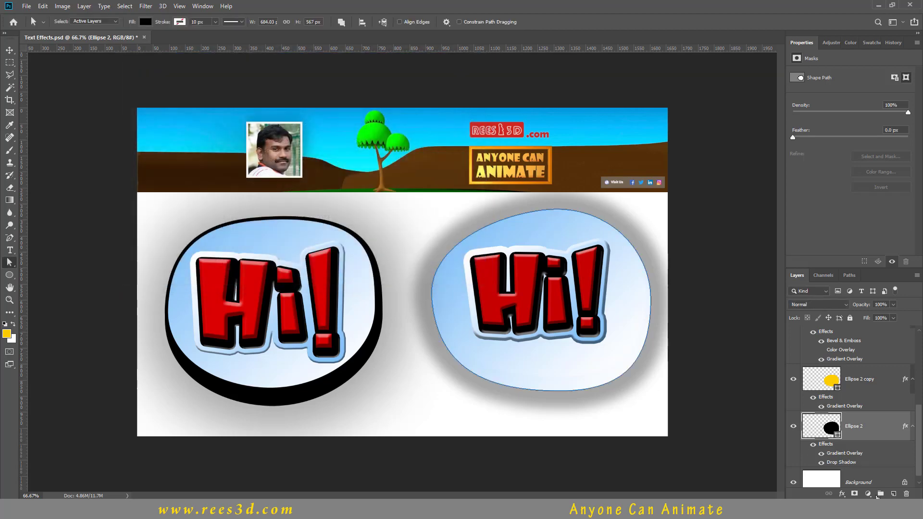
left_click(822, 454)
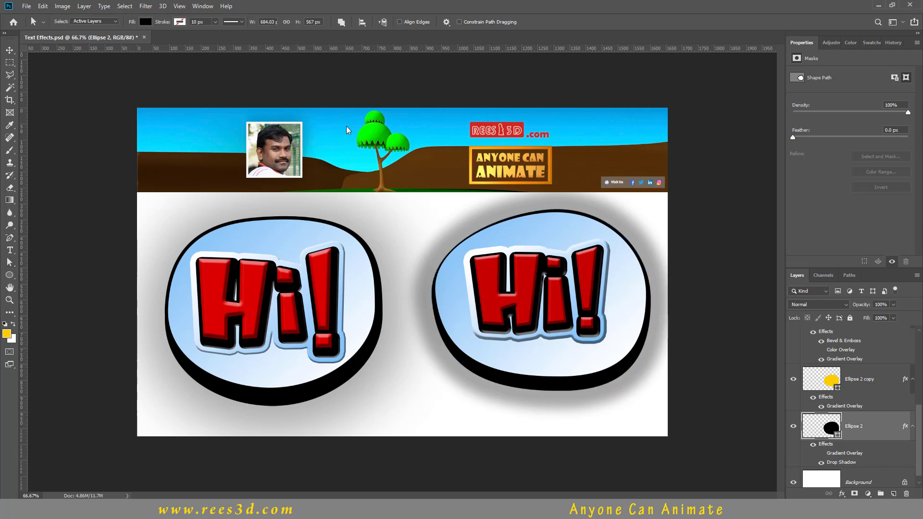
Step: Refine the drop shadow to roughly 26% Spread and a 128 px Size
double_click(841, 463)
left_click_drag(309, 59, 259, 57)
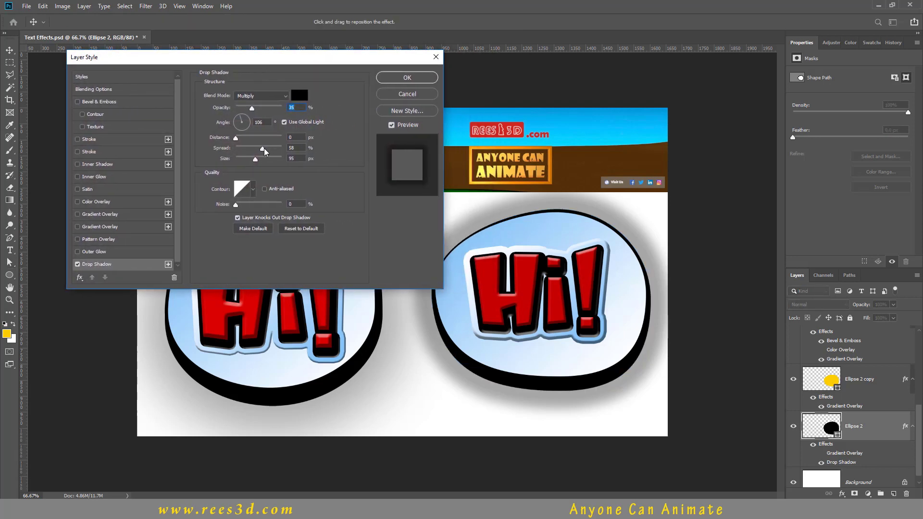
mouse_move(264, 149)
left_mouse_down()
mouse_move(248, 150)
mouse_move(291, 169)
mouse_move(269, 164)
left_mouse_up()
left_click_drag(307, 57, 262, 285)
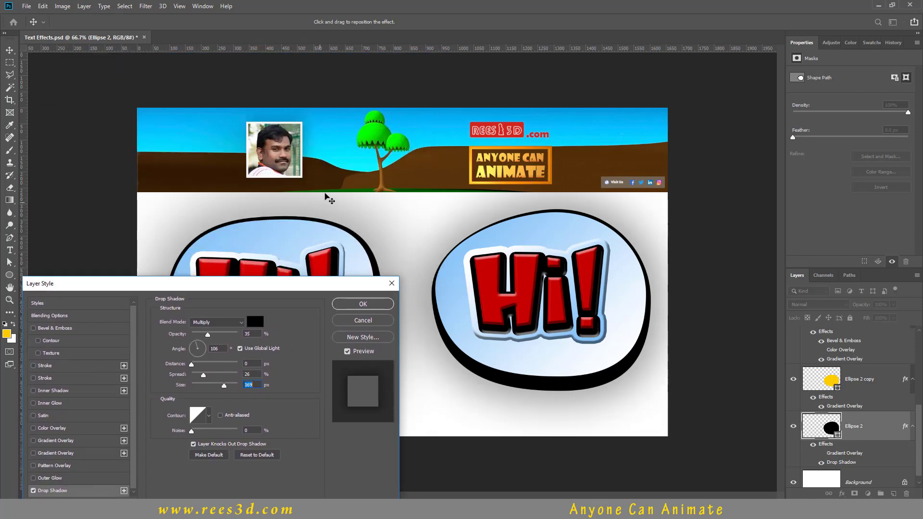
left_click_drag(221, 385, 217, 386)
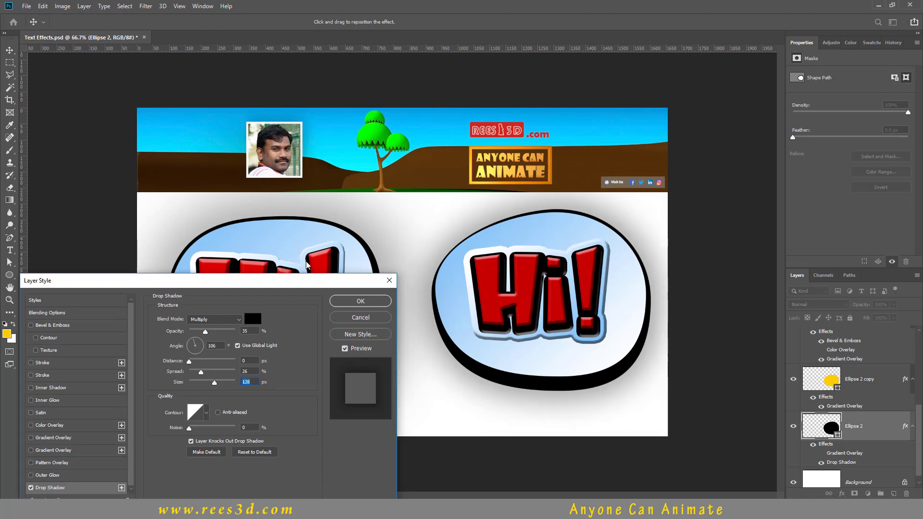
left_click_drag(333, 285, 294, 189)
left_click(343, 209)
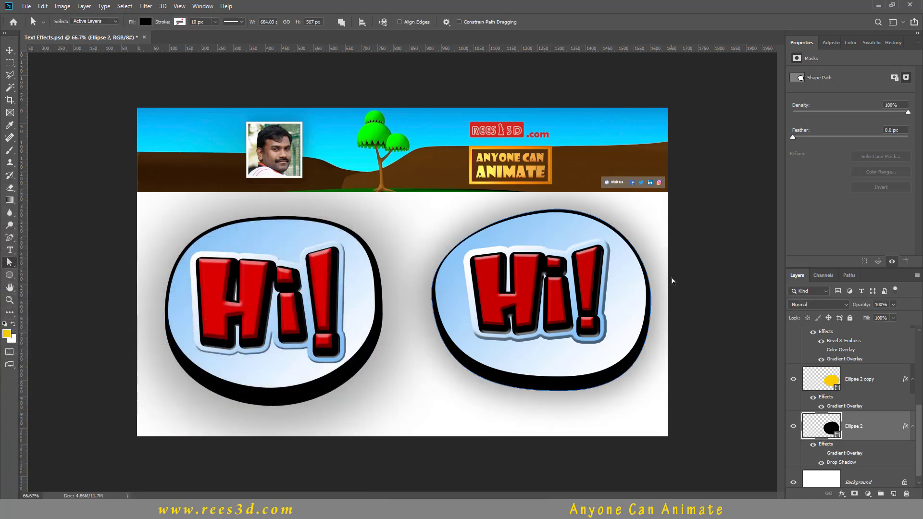